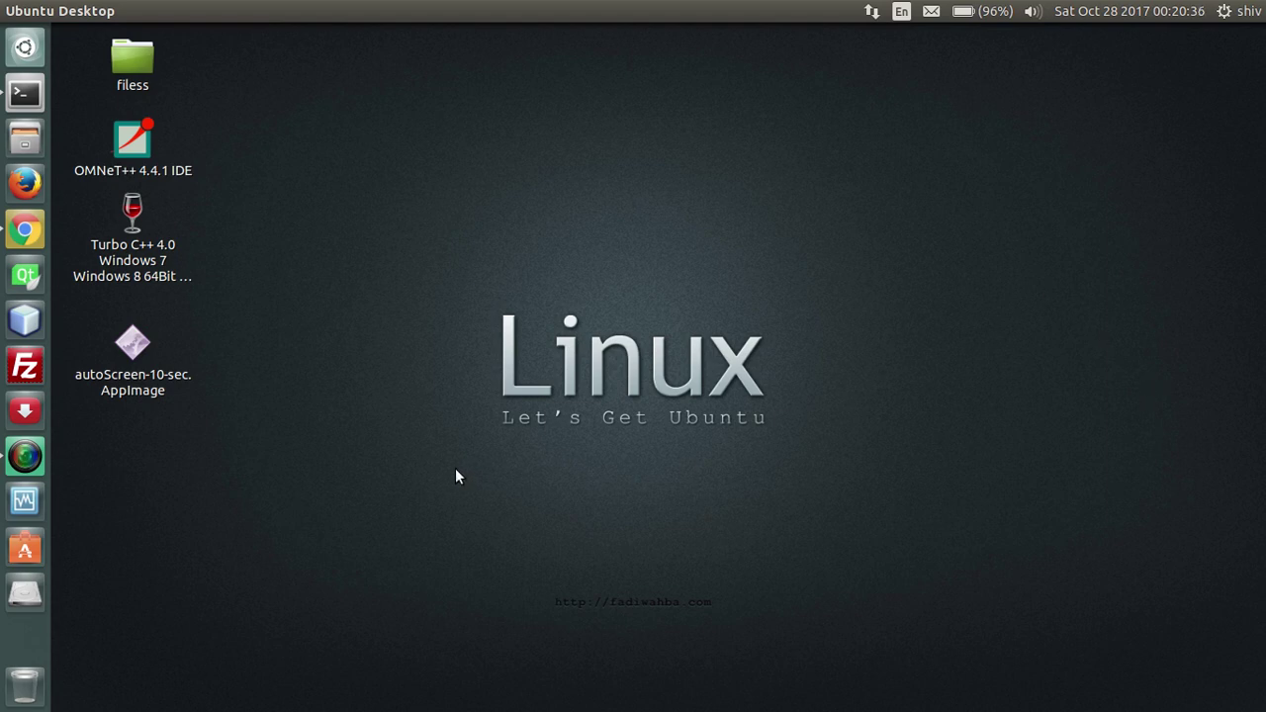
Step: Switch to Chrome, reload localhost/mysql_image/view.php to check for stored screenshots, and return to the desktop
click(25, 230)
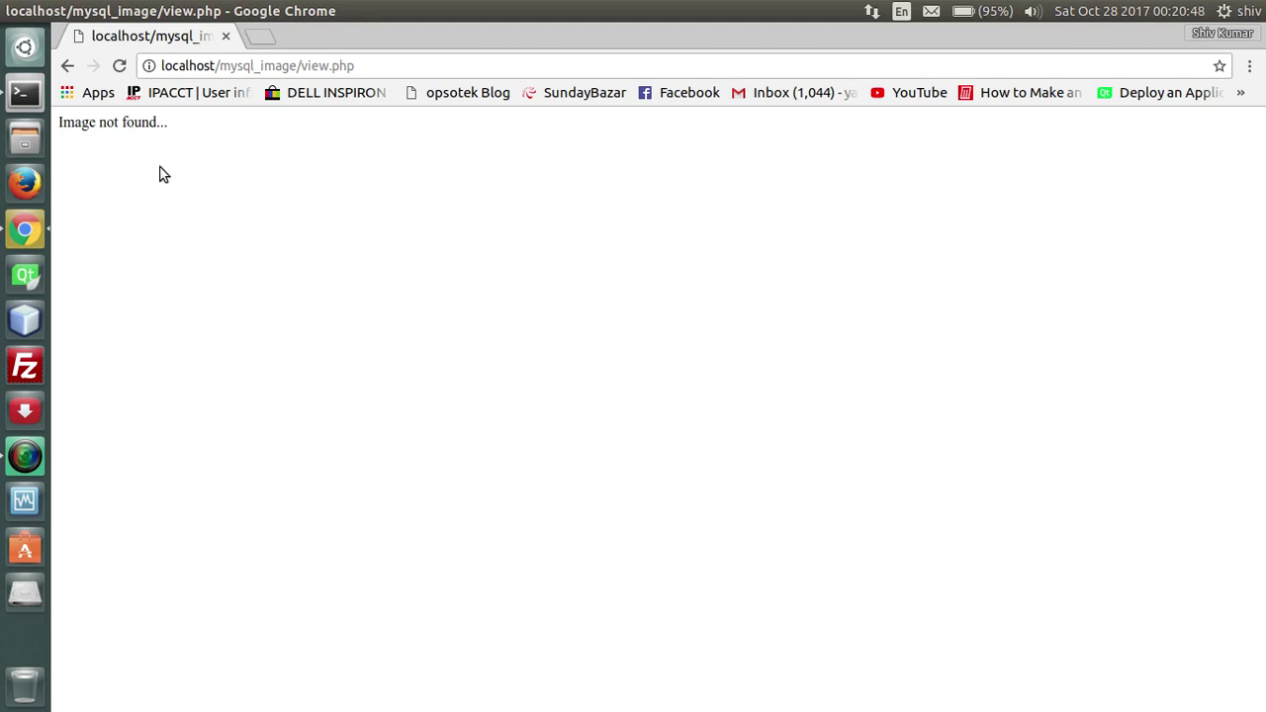
click(120, 66)
mouse_move(44, 14)
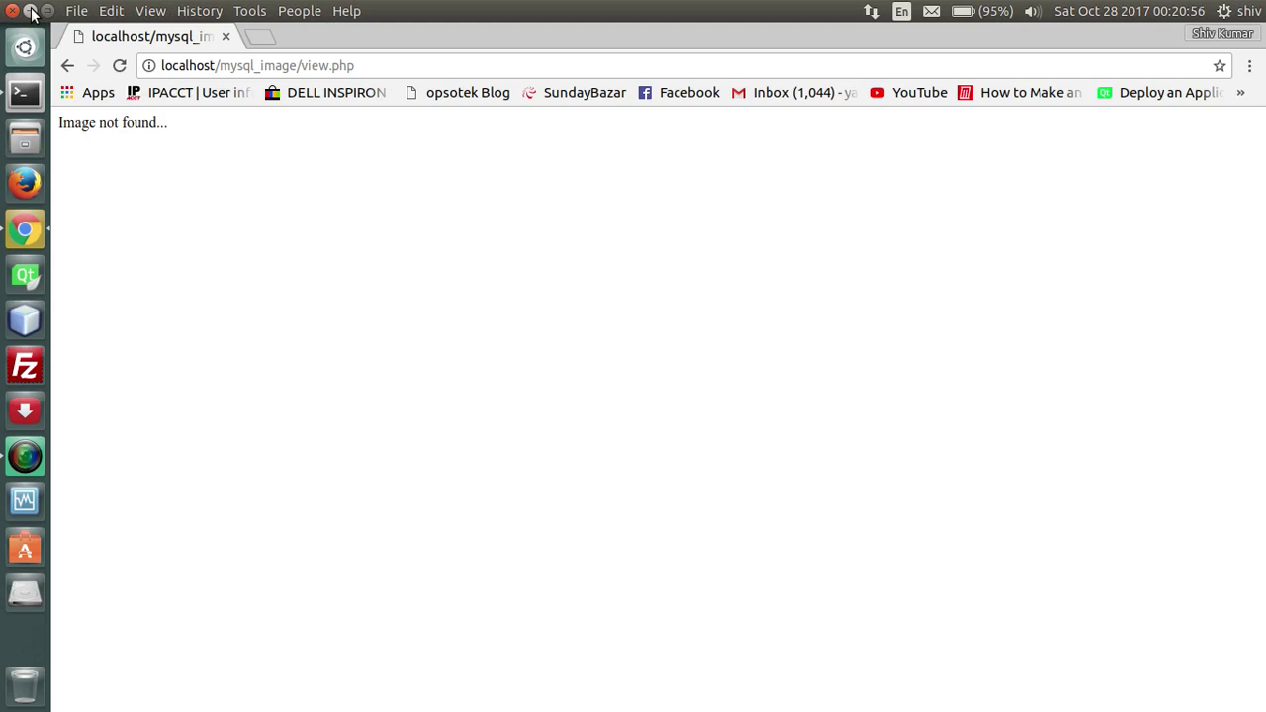
click(31, 12)
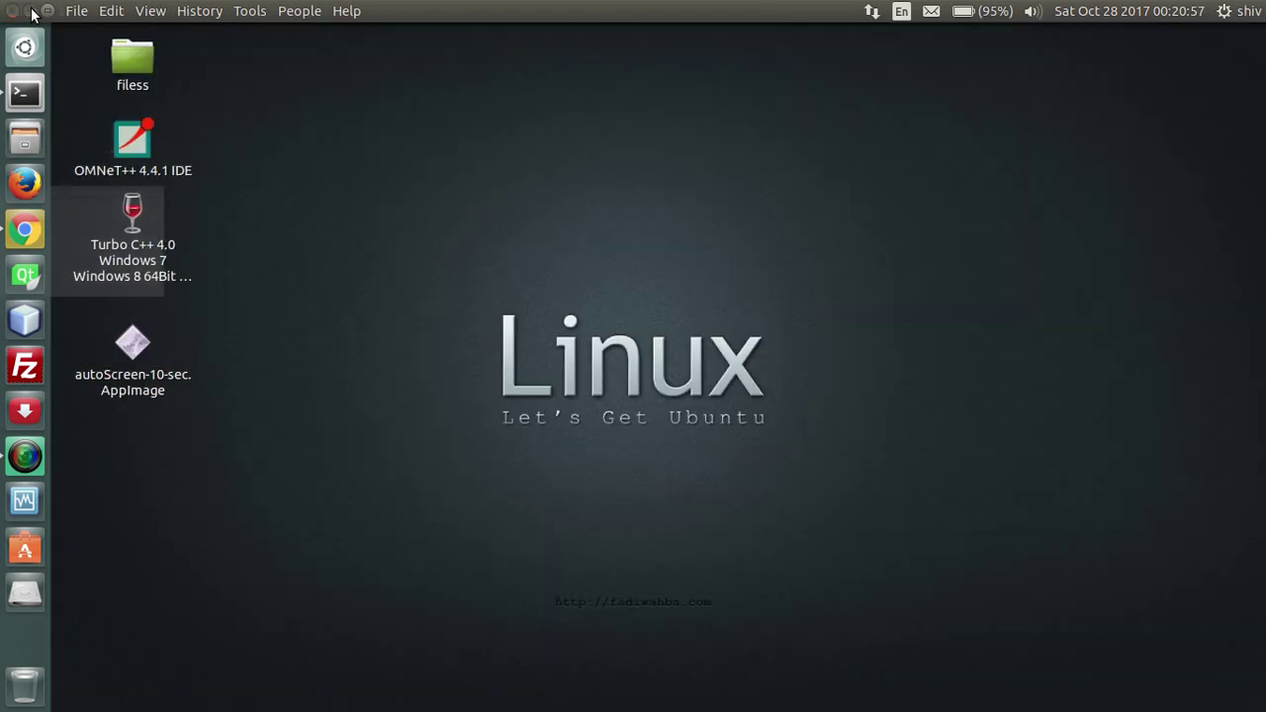
Step: Launch autoScreen-10-sec.AppImage from the desktop, bring its window fully into view, and start the automatic screenshots
click(135, 341)
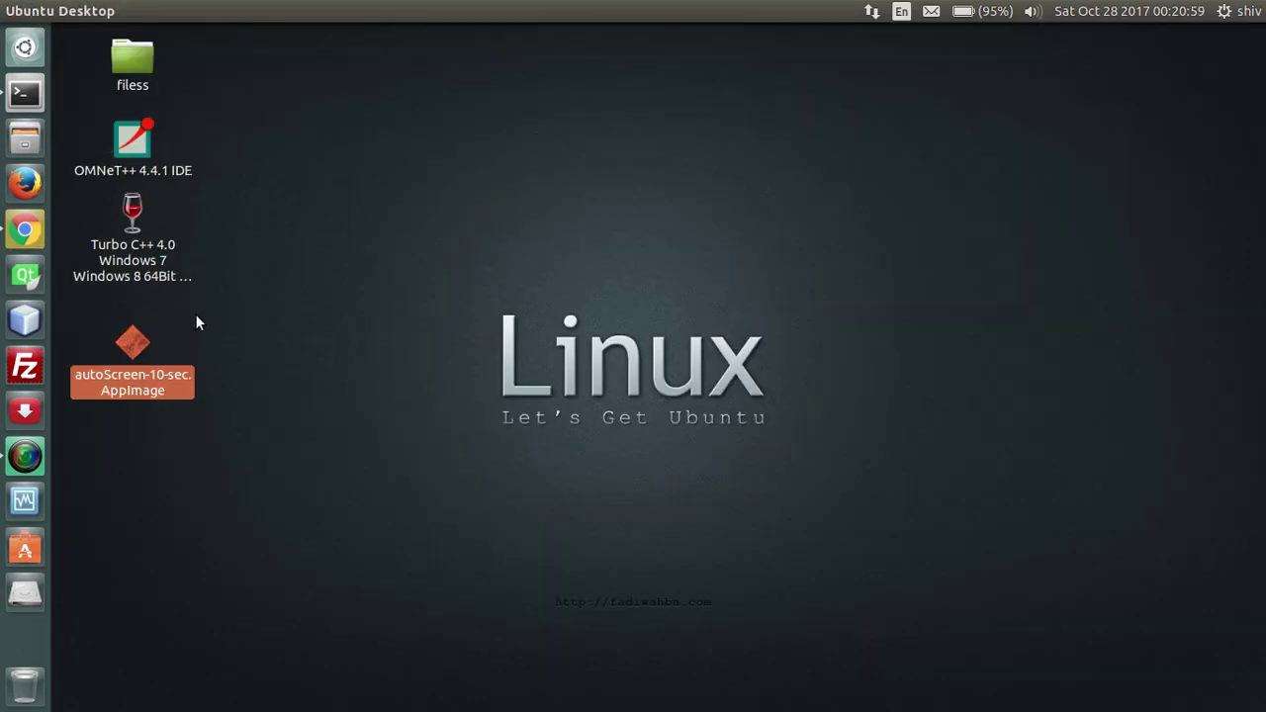
double_click(137, 348)
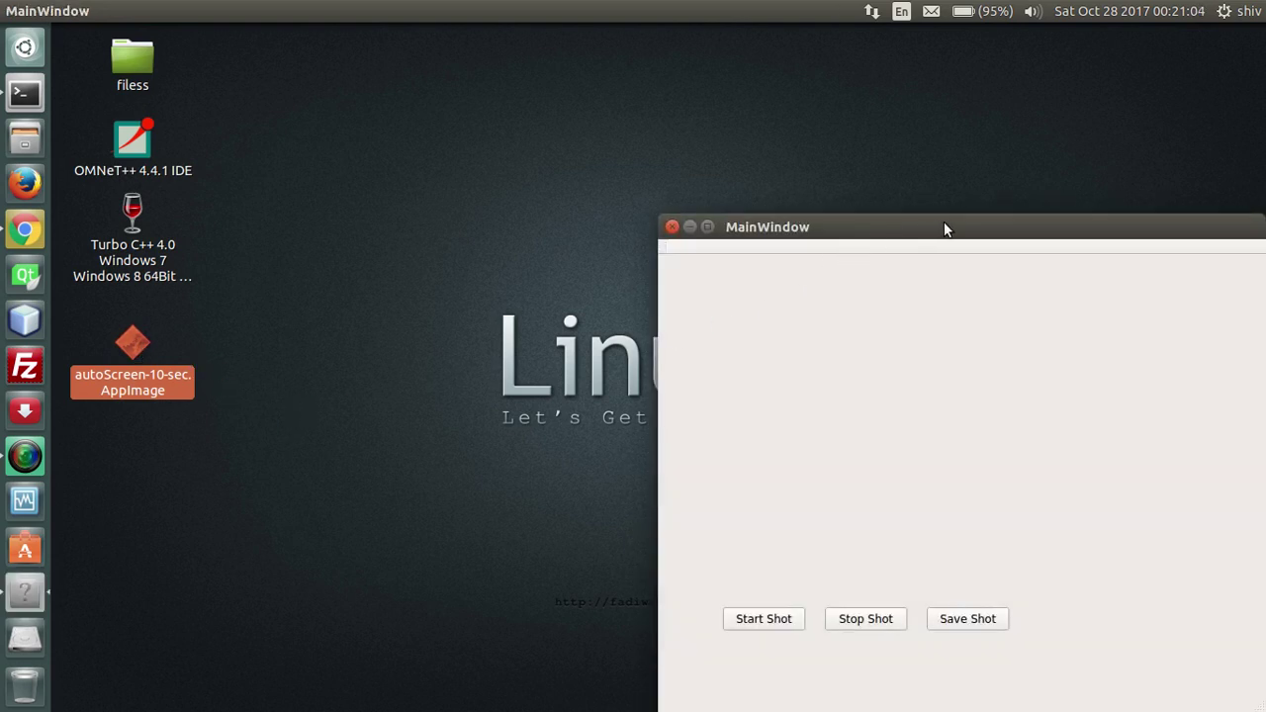
drag(949, 228, 683, 89)
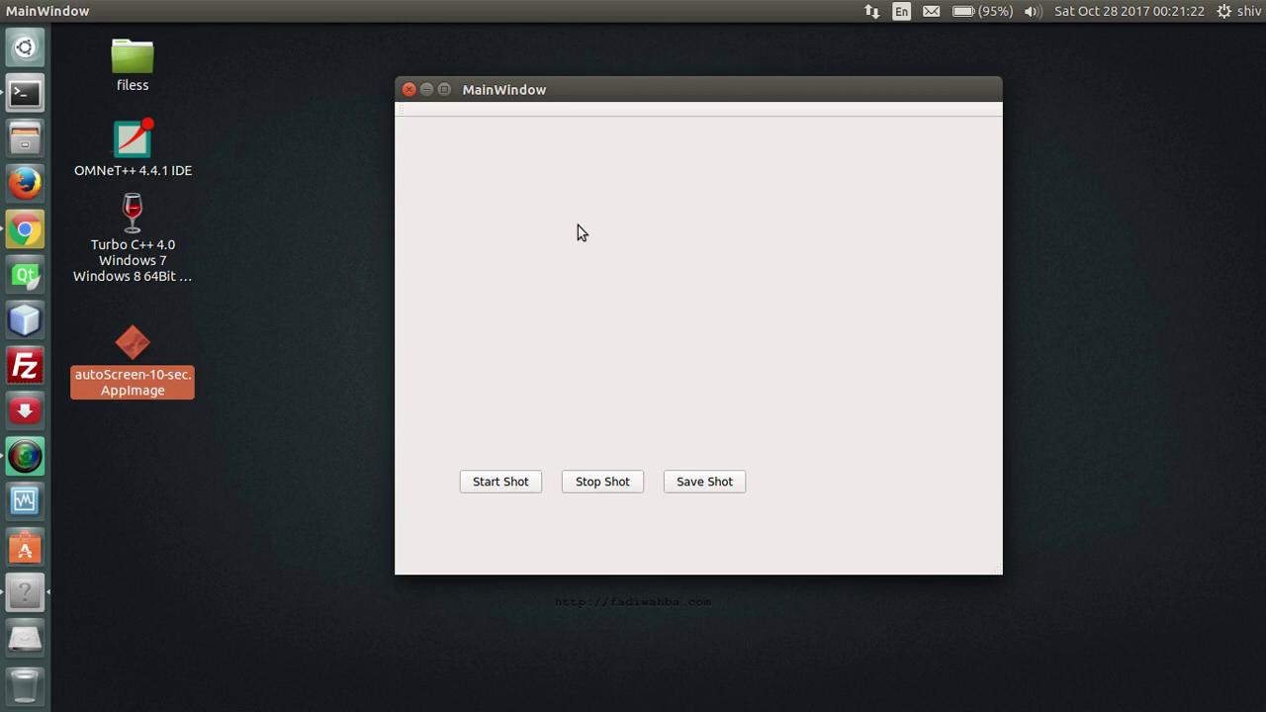
mouse_move(601, 91)
mouse_down()
mouse_move(538, 90)
mouse_move(582, 90)
mouse_up()
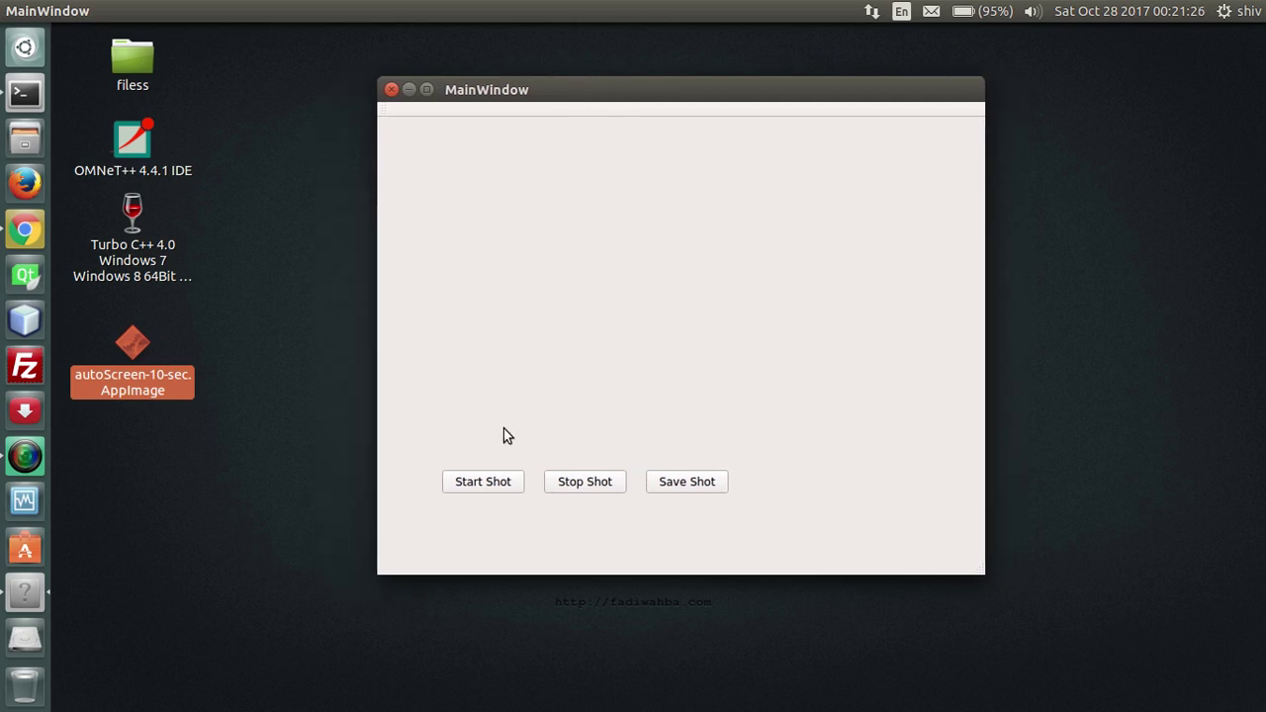
click(479, 487)
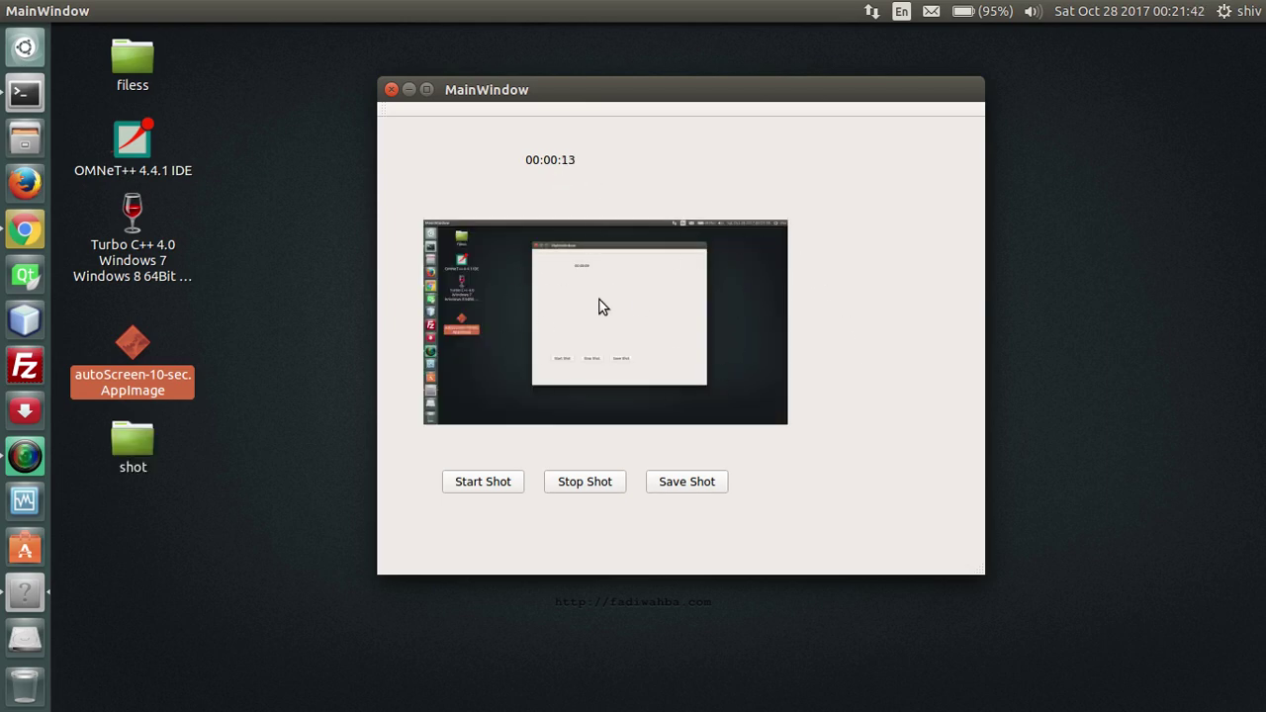
Step: Minimize the capture window, reload the view.php page in Chrome to examine the uploaded screenshot entry, and return to the desktop
click(410, 90)
click(24, 230)
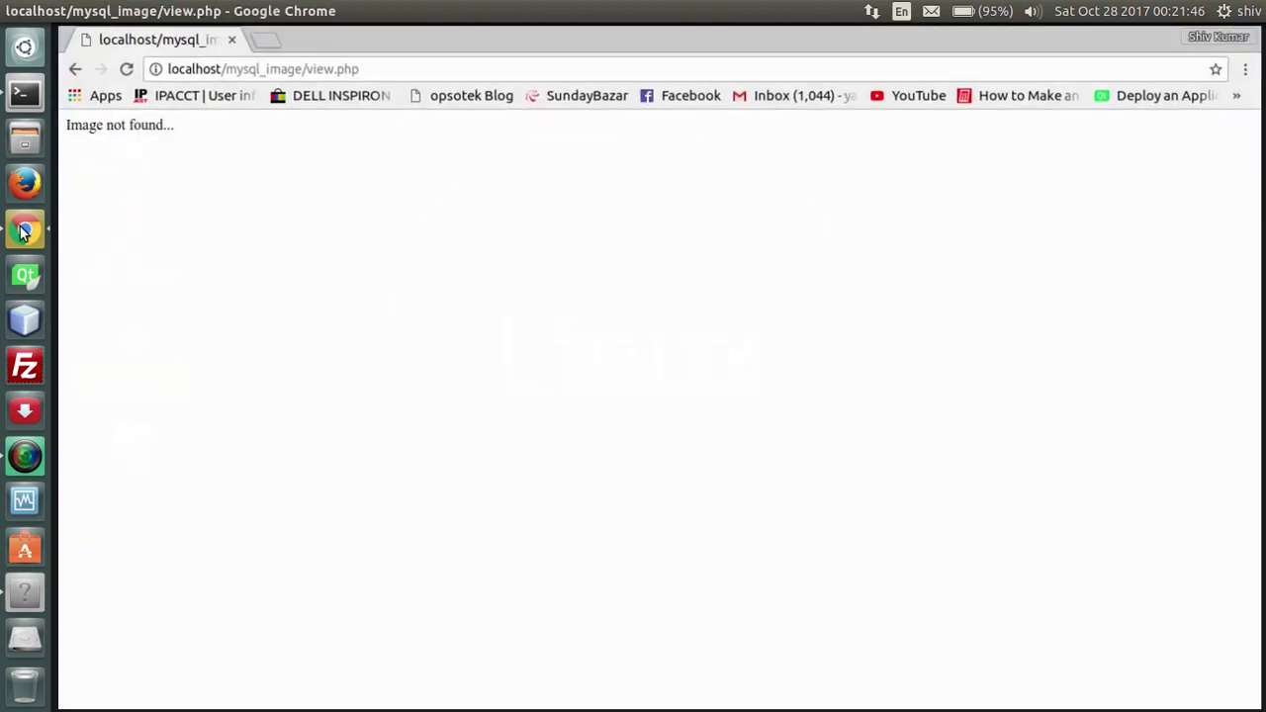
click(119, 67)
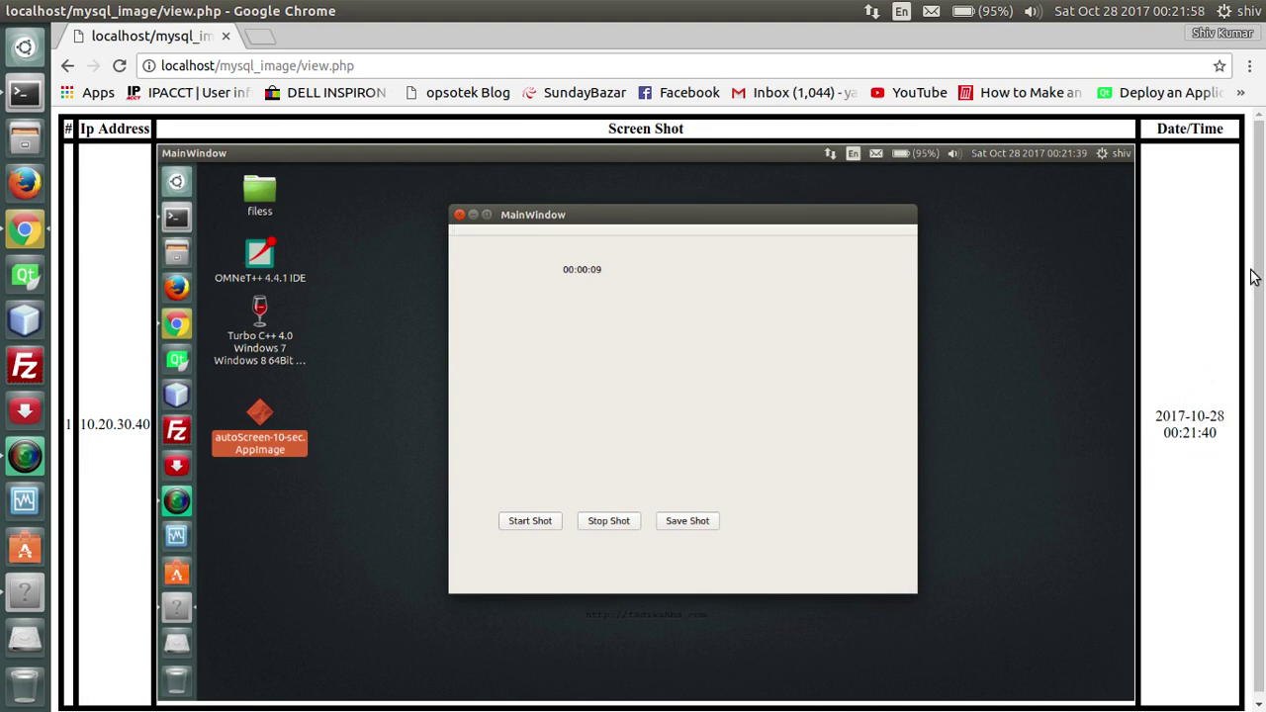
drag(1254, 269, 1264, 386)
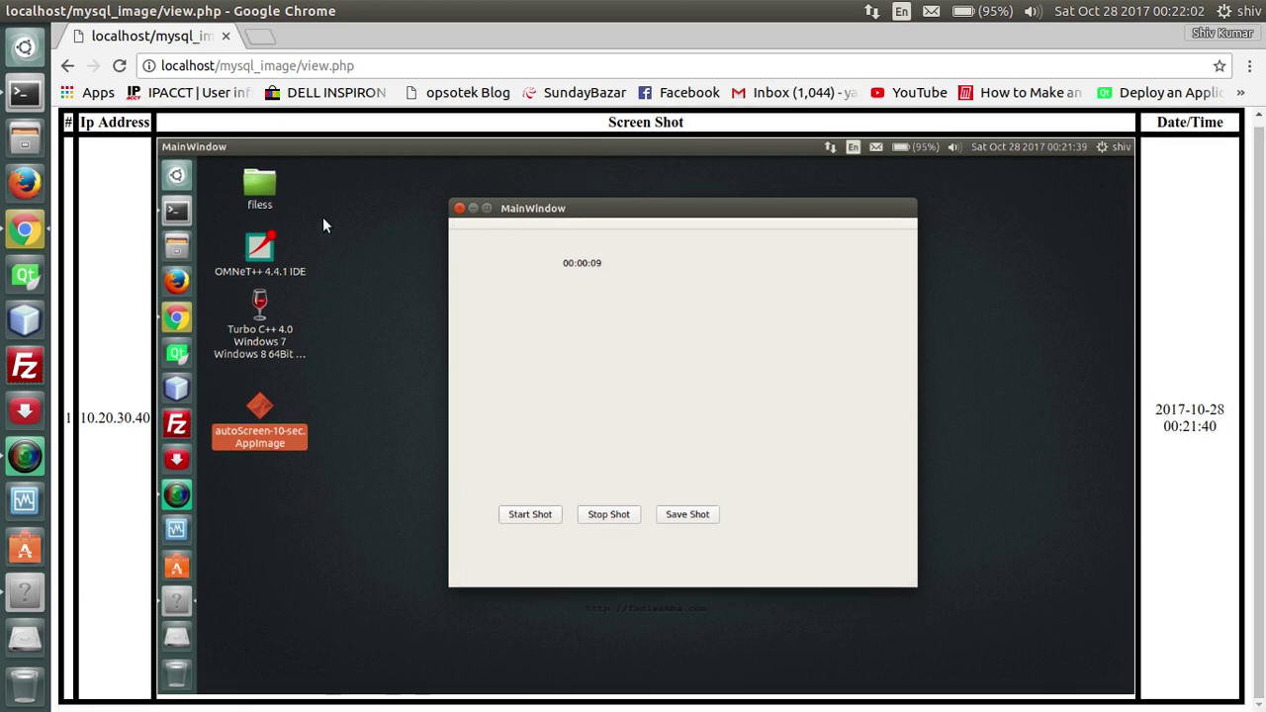
click(30, 10)
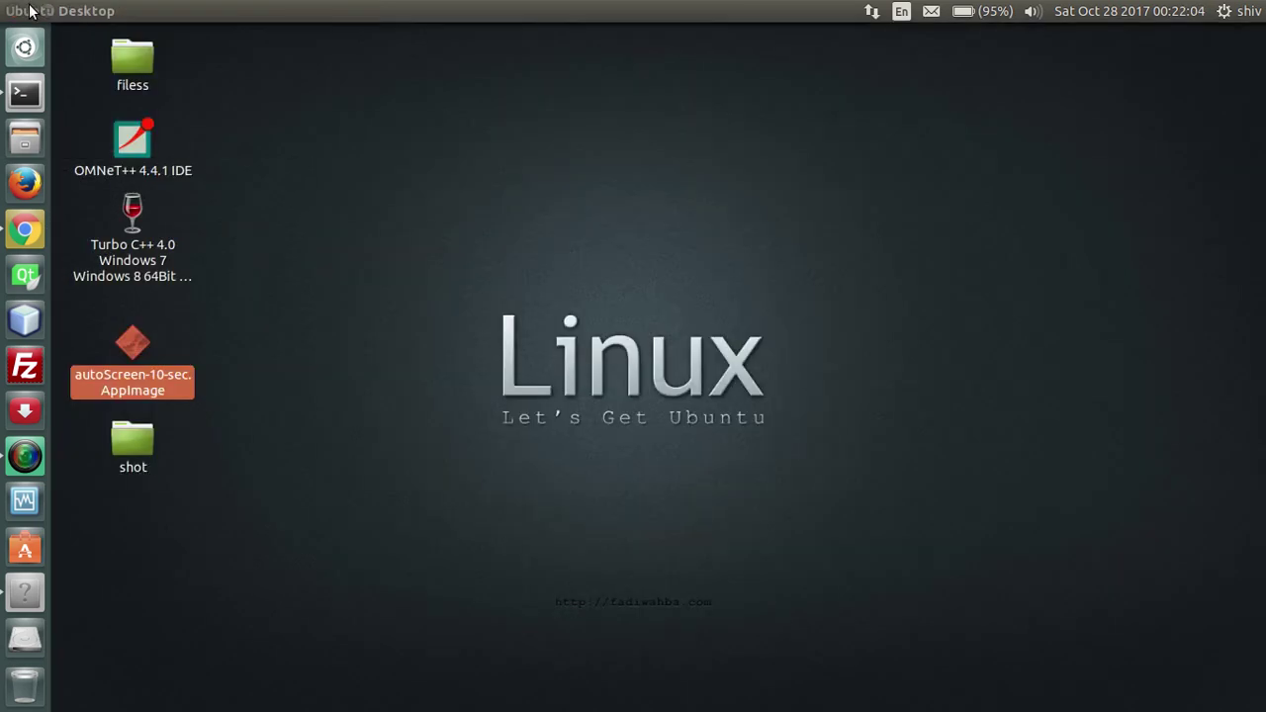
Step: Create a new empty document on the desktop, keeping its default name
click(875, 378)
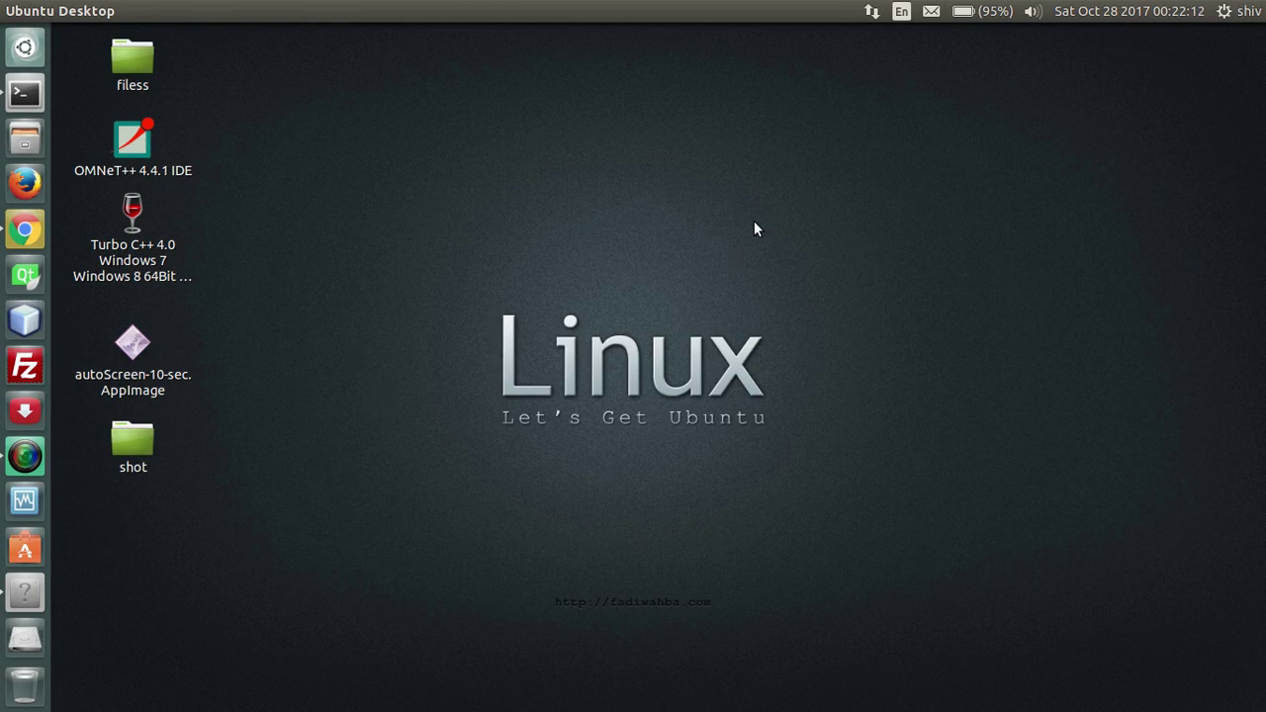
right_click(755, 161)
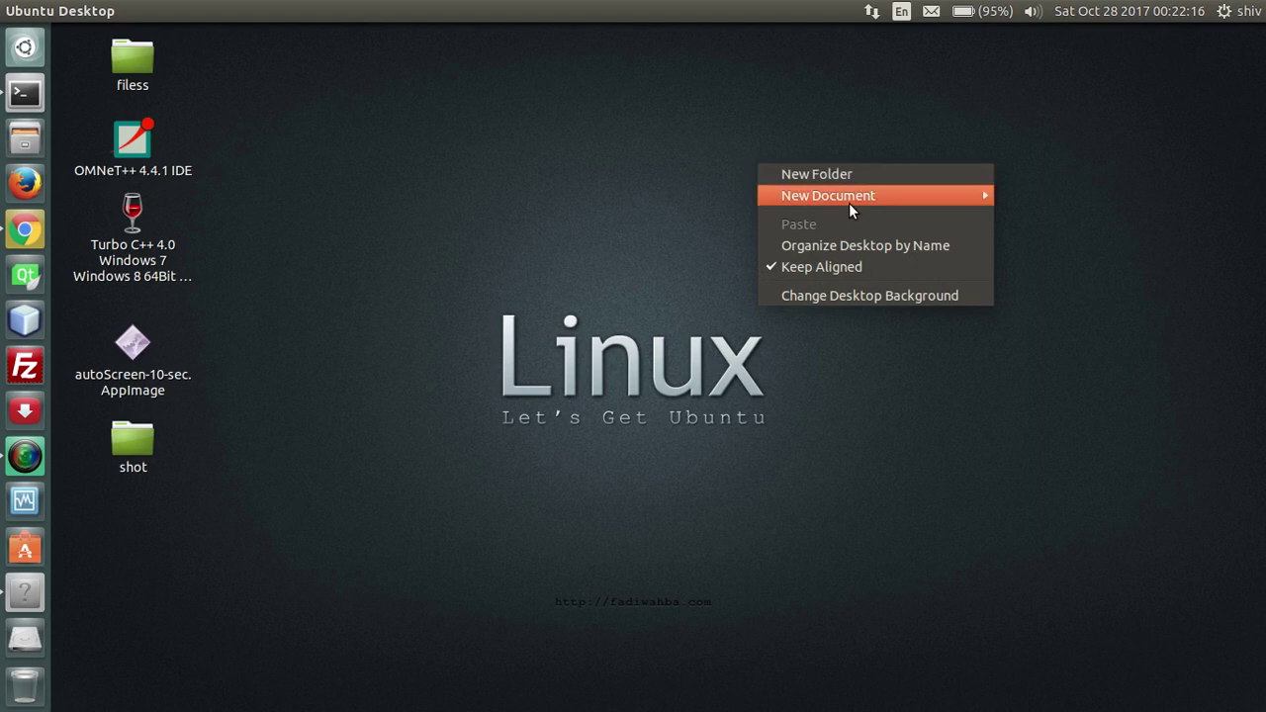
mouse_move(849, 202)
click(1039, 196)
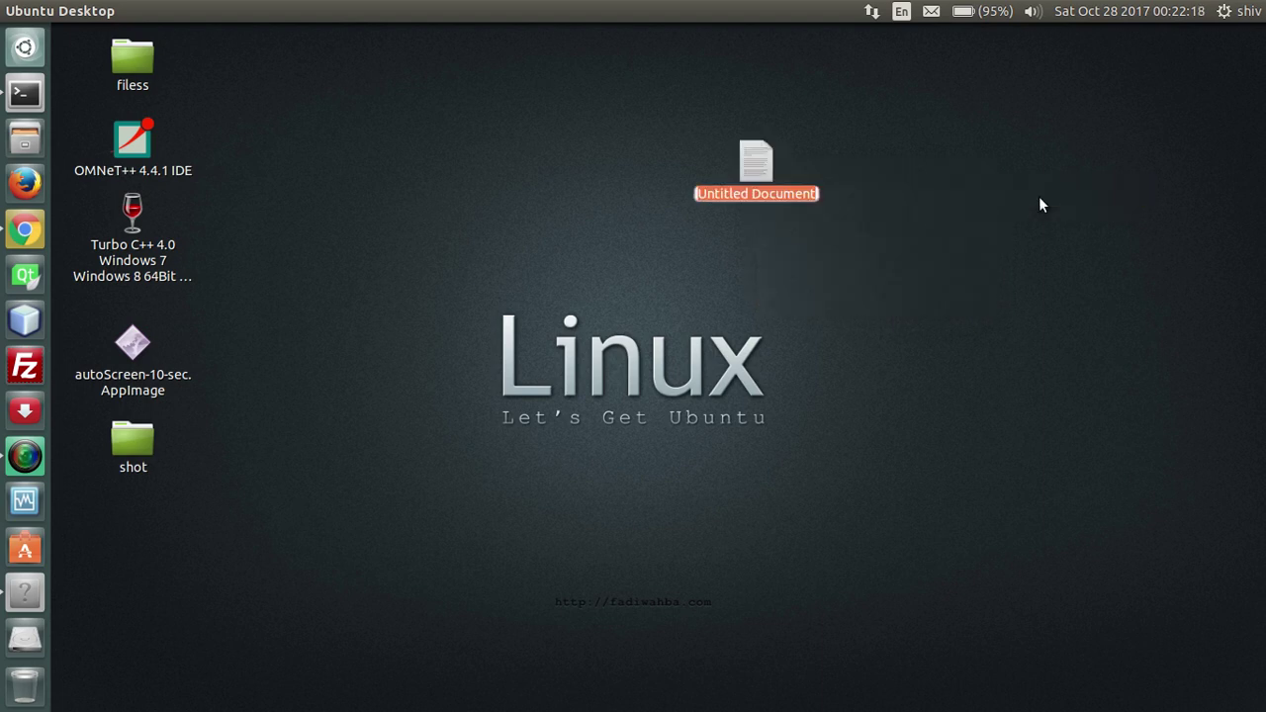
click(1039, 204)
Step: Rename the new desktop document as "for test"
right_click(761, 161)
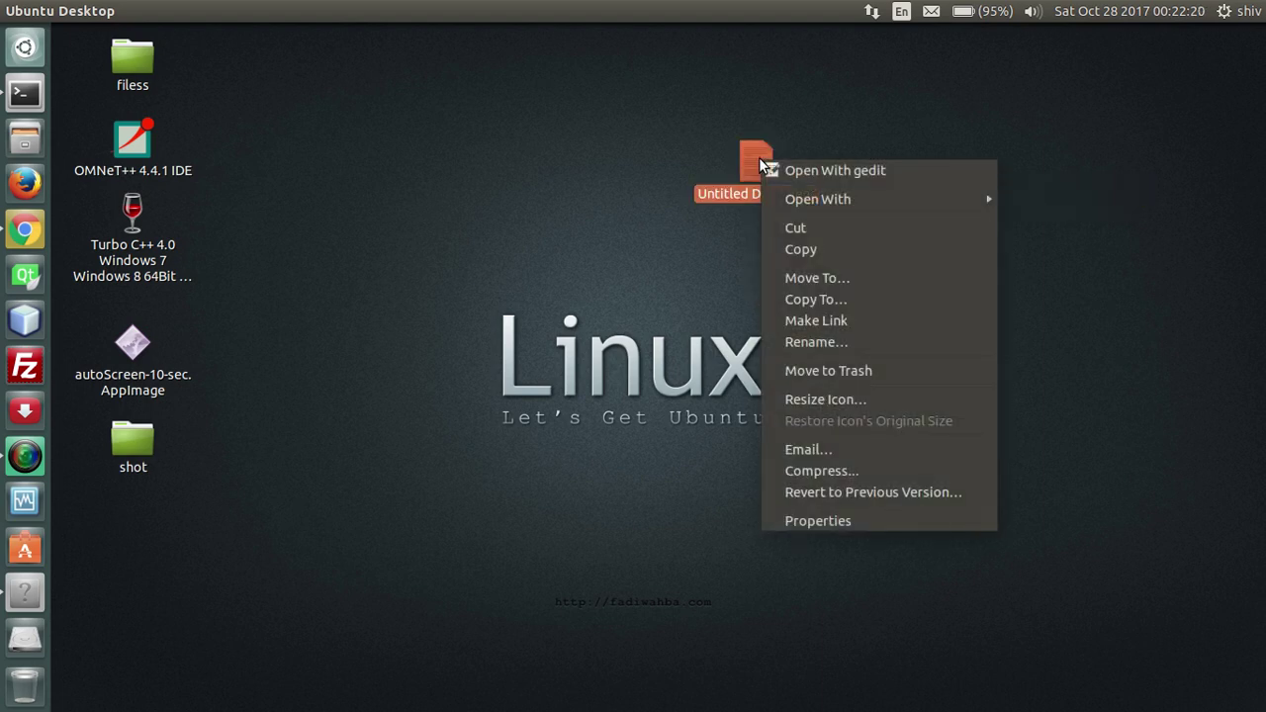
click(825, 342)
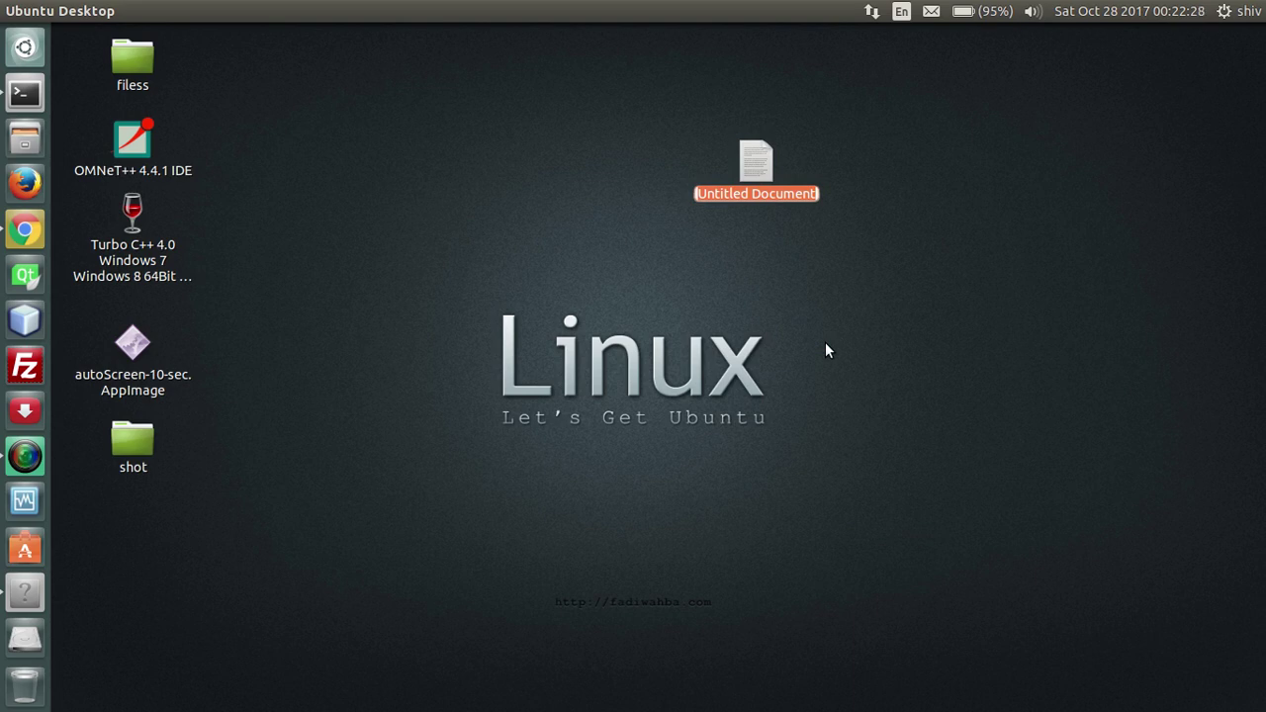
text(t)
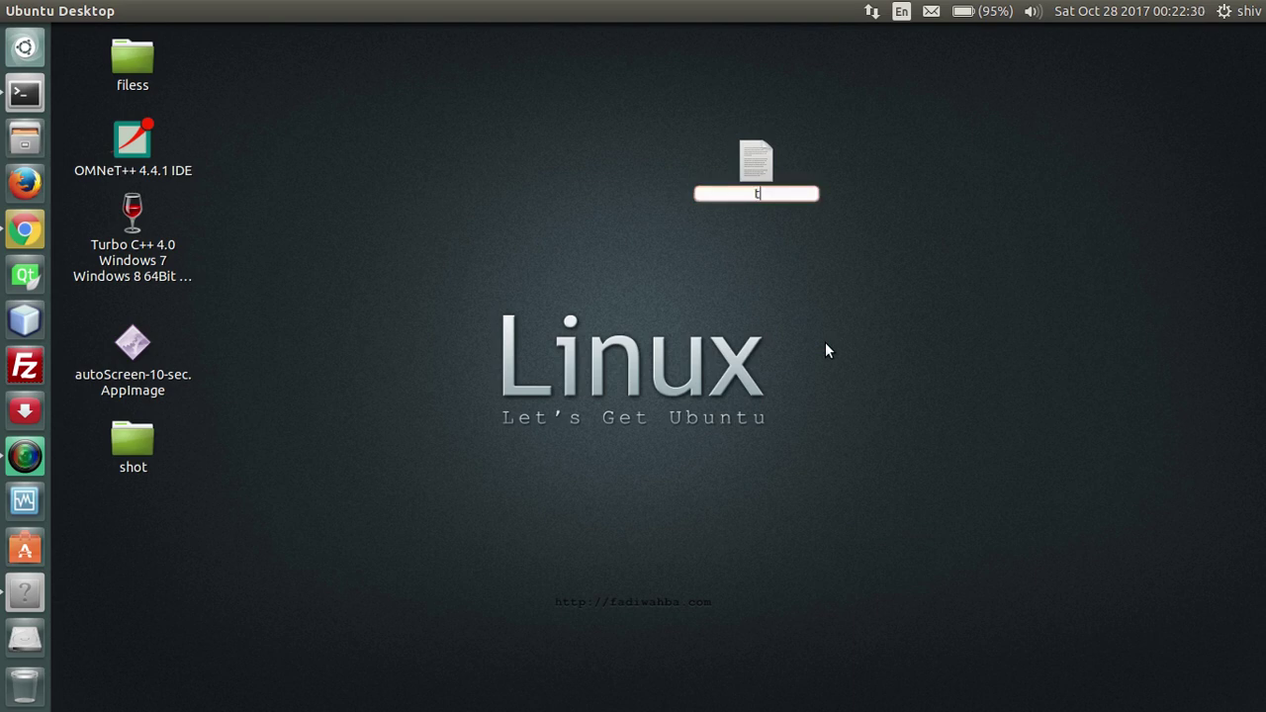
key(BackSpace)
text(for test)
key(Return)
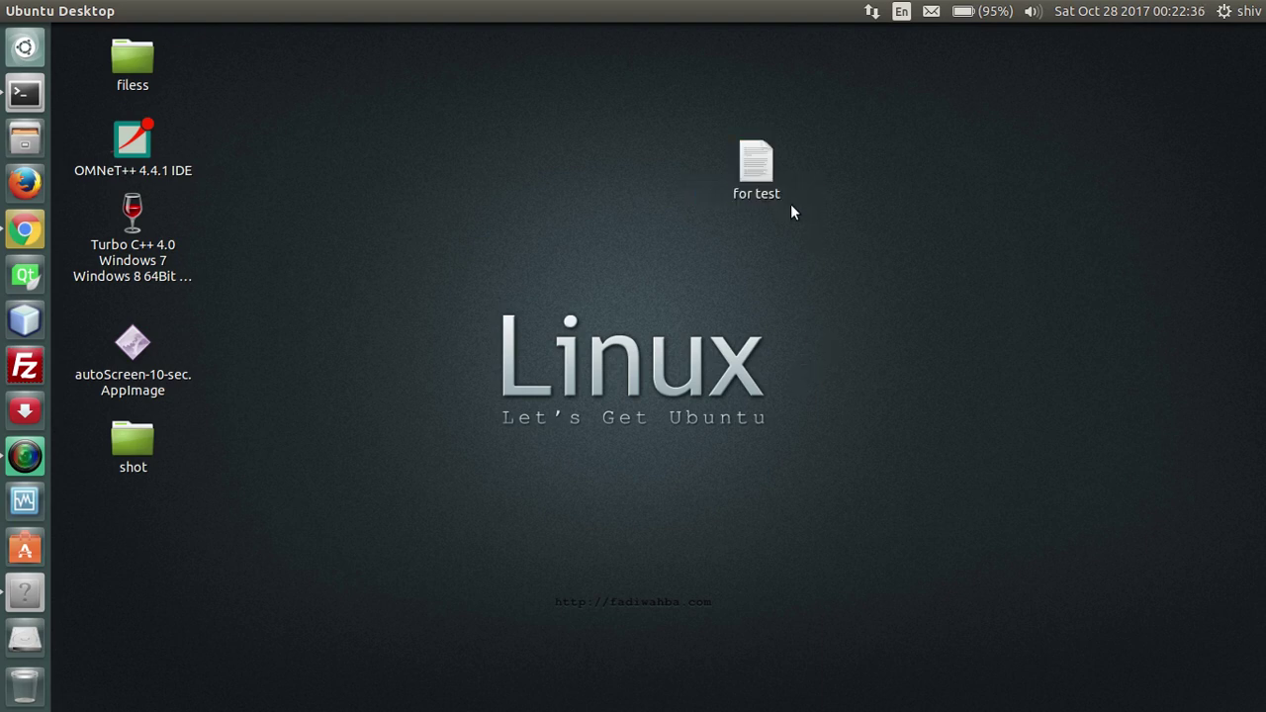
Step: Open the "for test" document in gedit and enter "bla bla bla" as its first line
double_click(761, 171)
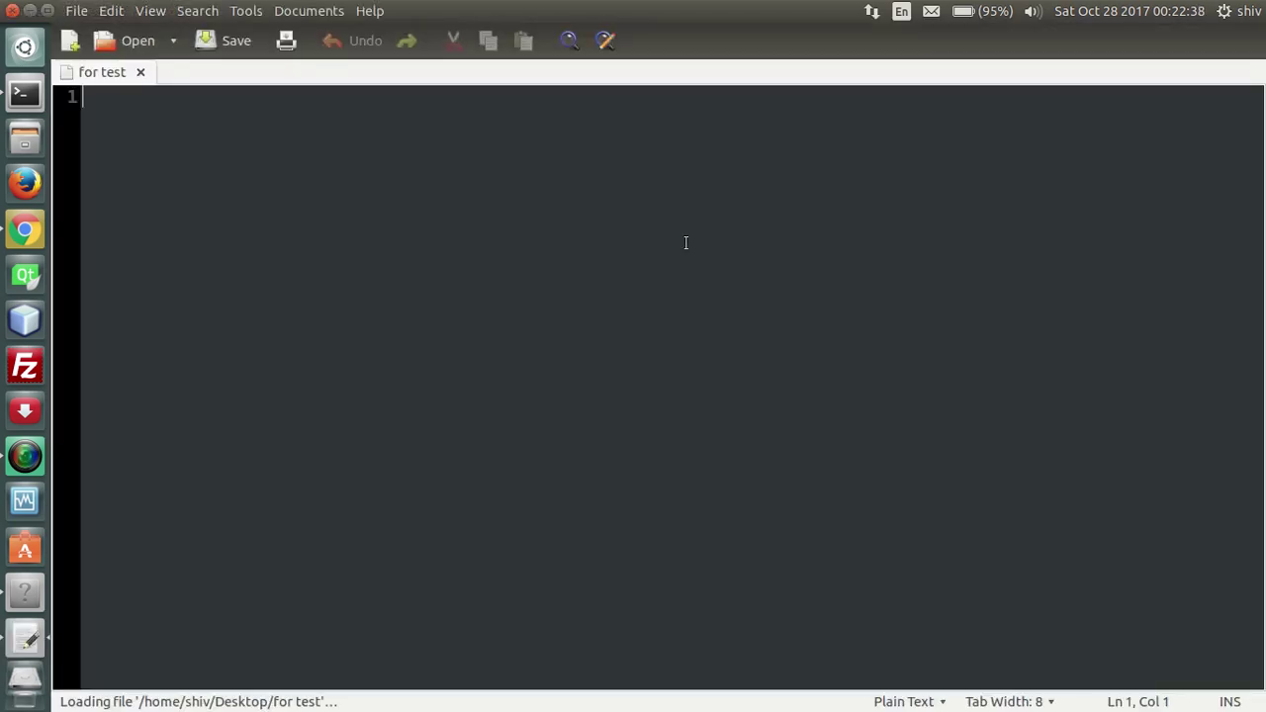
text(bla)
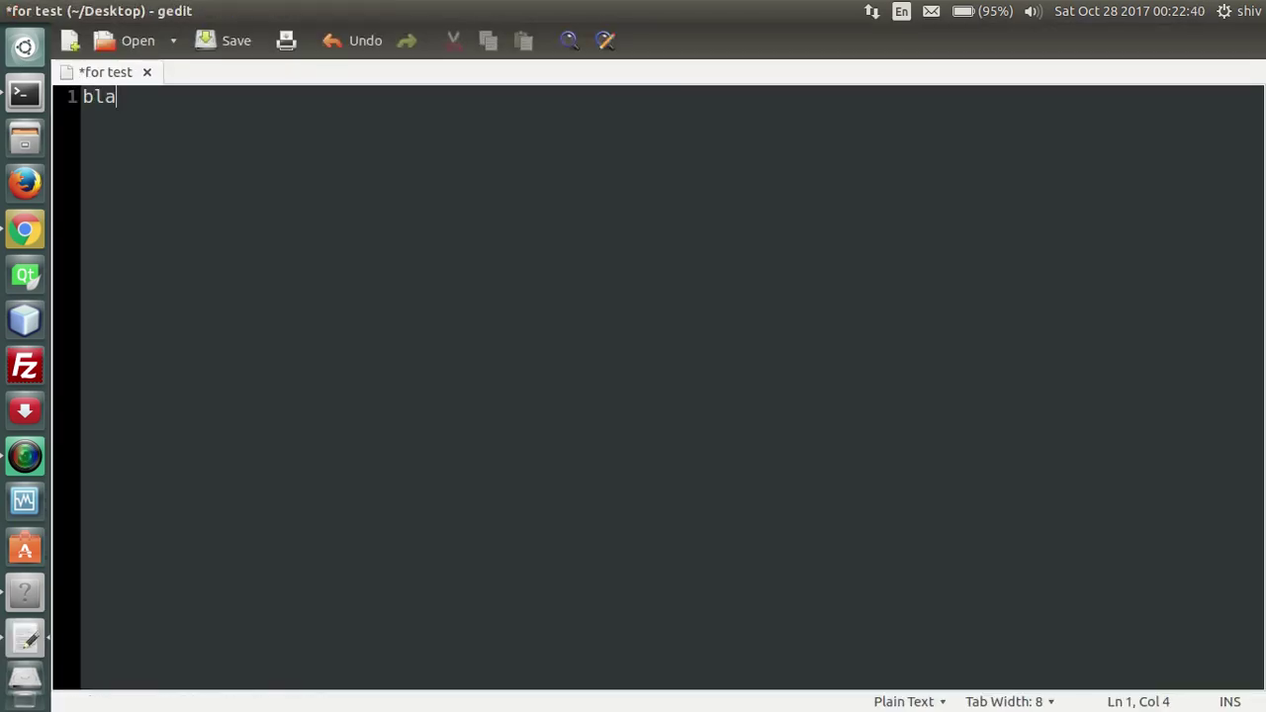
text( bla bla)
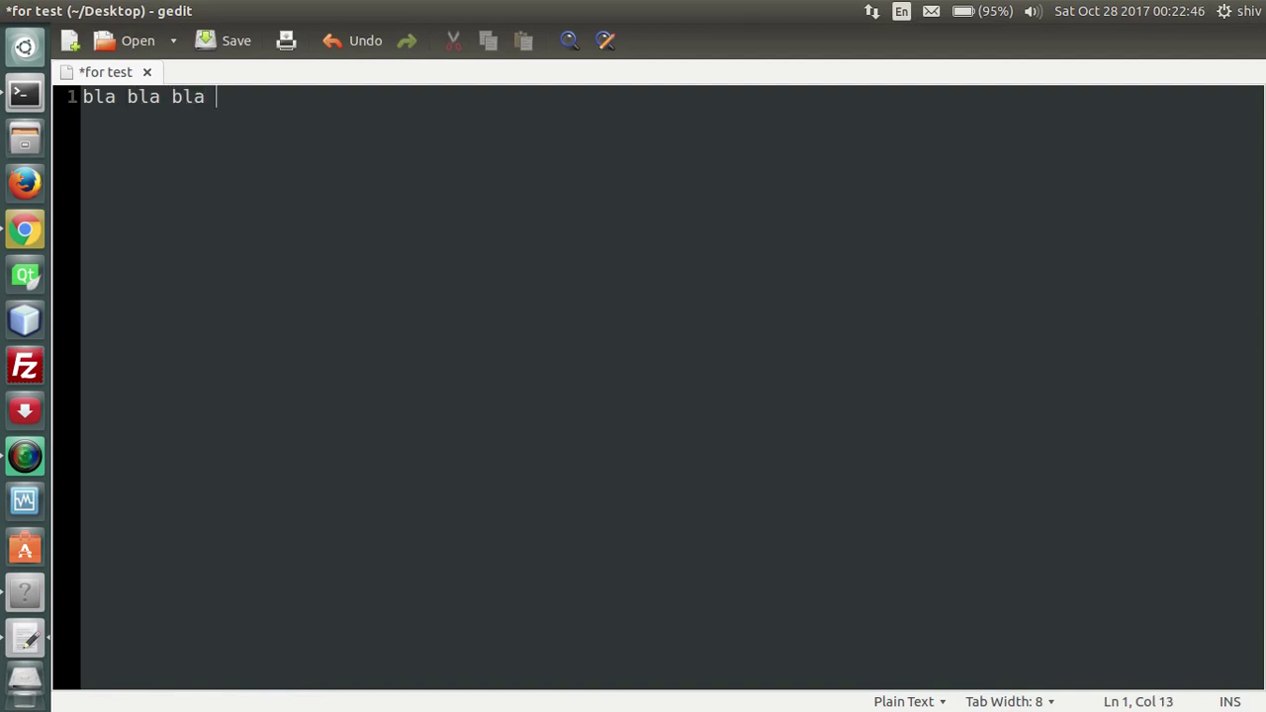
key(Return)
Step: Write "this is great work." on the second line, correcting the spelling of "great", and leave a blank line below it
text(thi)
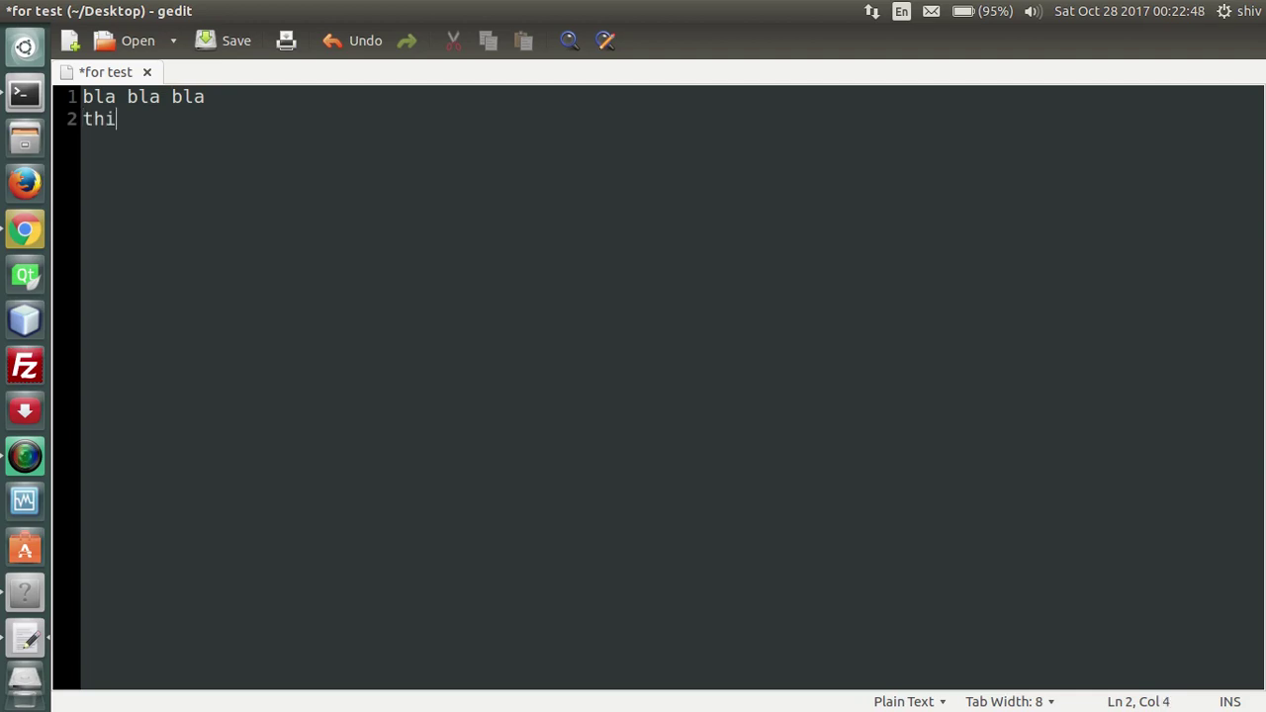
text(s is graet )
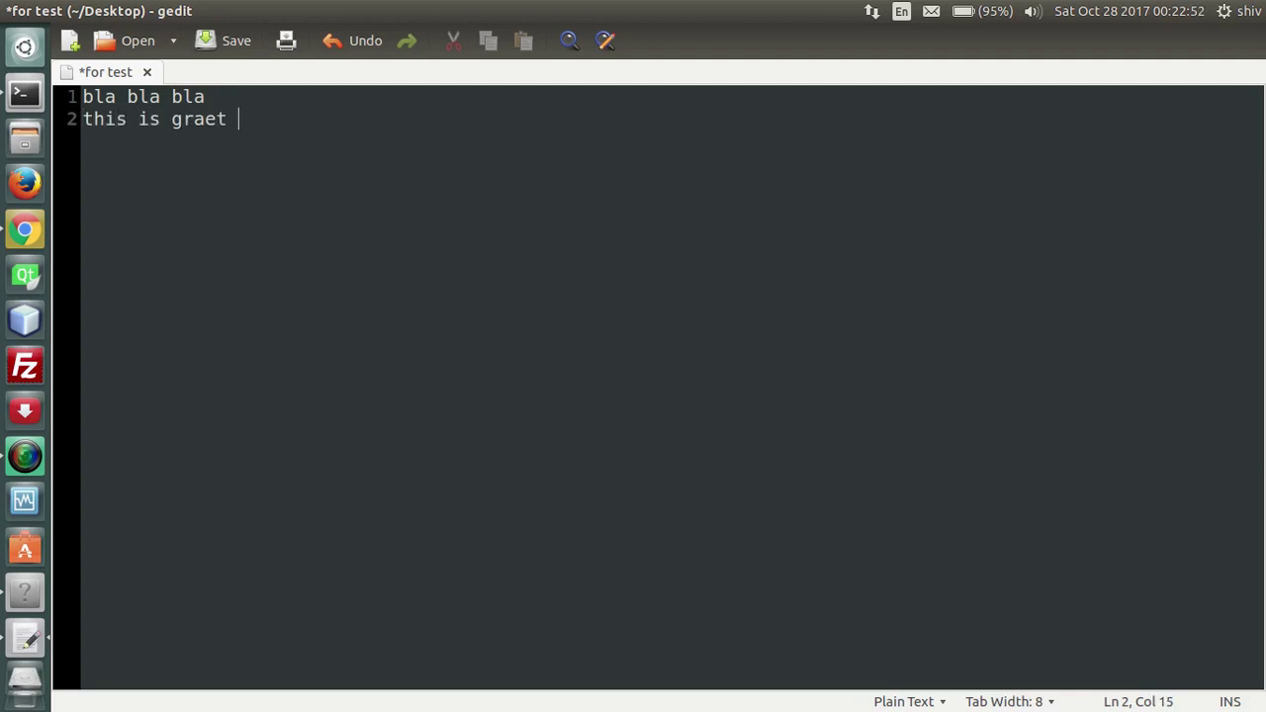
text(work)
key(Left)
key(Left)
key(Left)
key(Left)
key(Left)
key(Left)
key(Left)
key(BackSpace)
key(BackSpace)
text(eat)
key(Right)
key(BackSpace)
key(Right)
key(Right)
key(Right)
key(Right)
key(Right)
text(.)
key(Return)
key(Return)
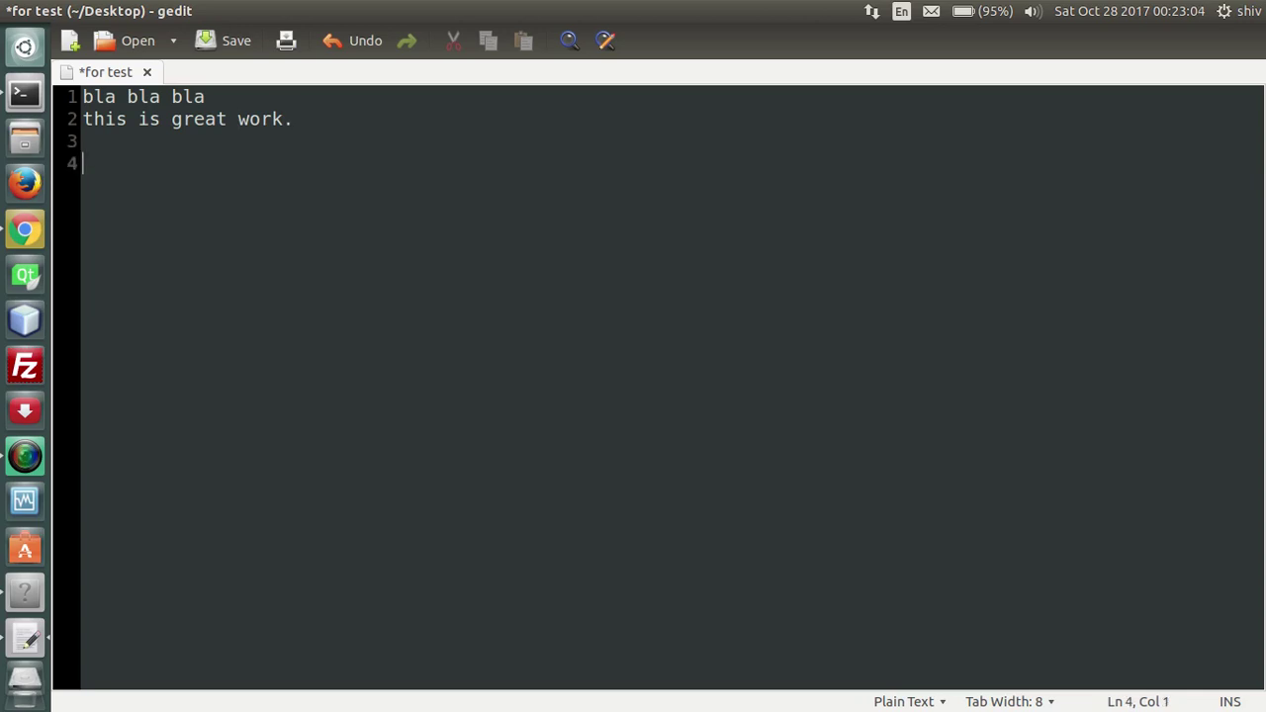
Step: Add a dashed separator, the filler lines "dsdksadka" and "sdsada", and a closing dashed line below the text
text(-)
text(-----------------------)
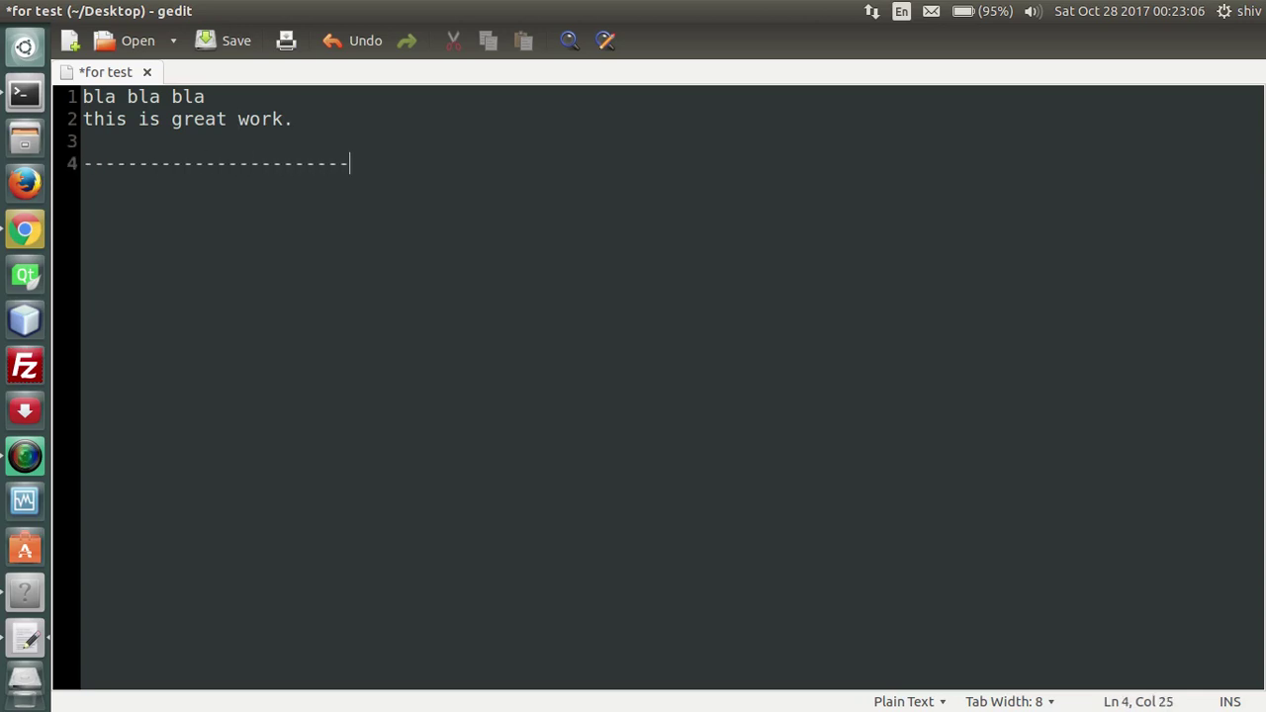
key(Return)
text(dsdksadka)
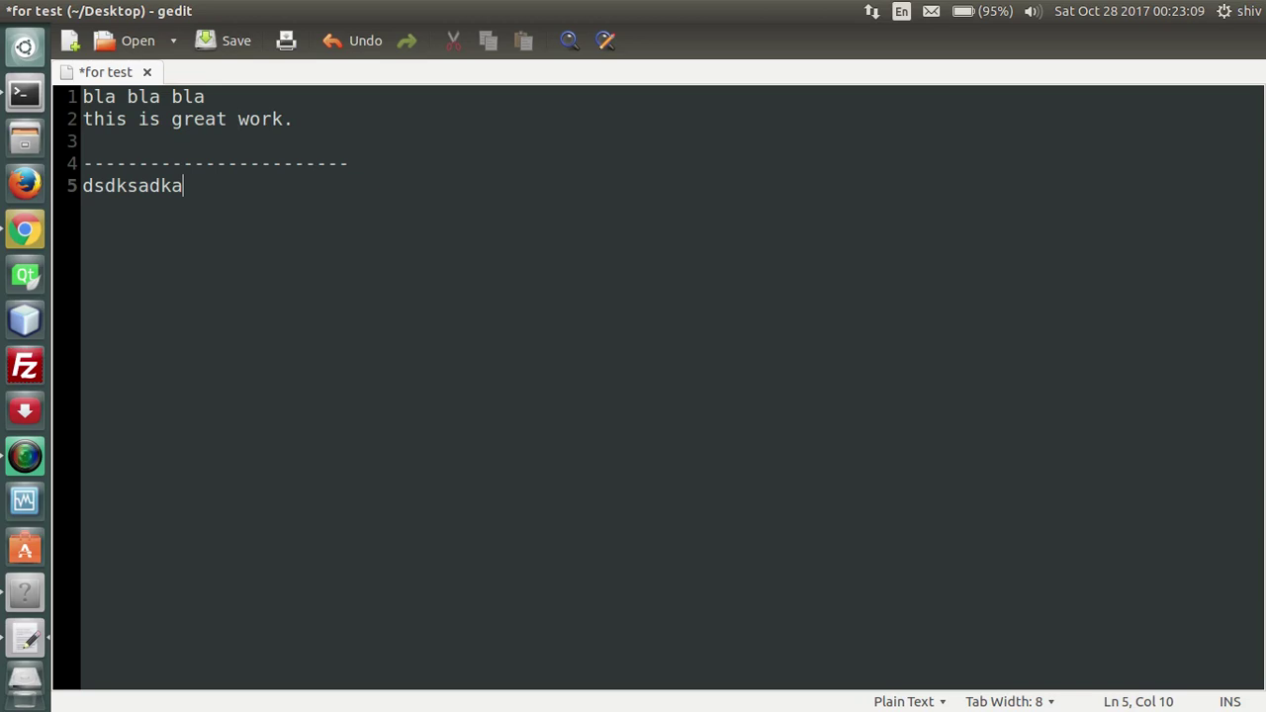
key(Return)
text(sdsada)
key(Return)
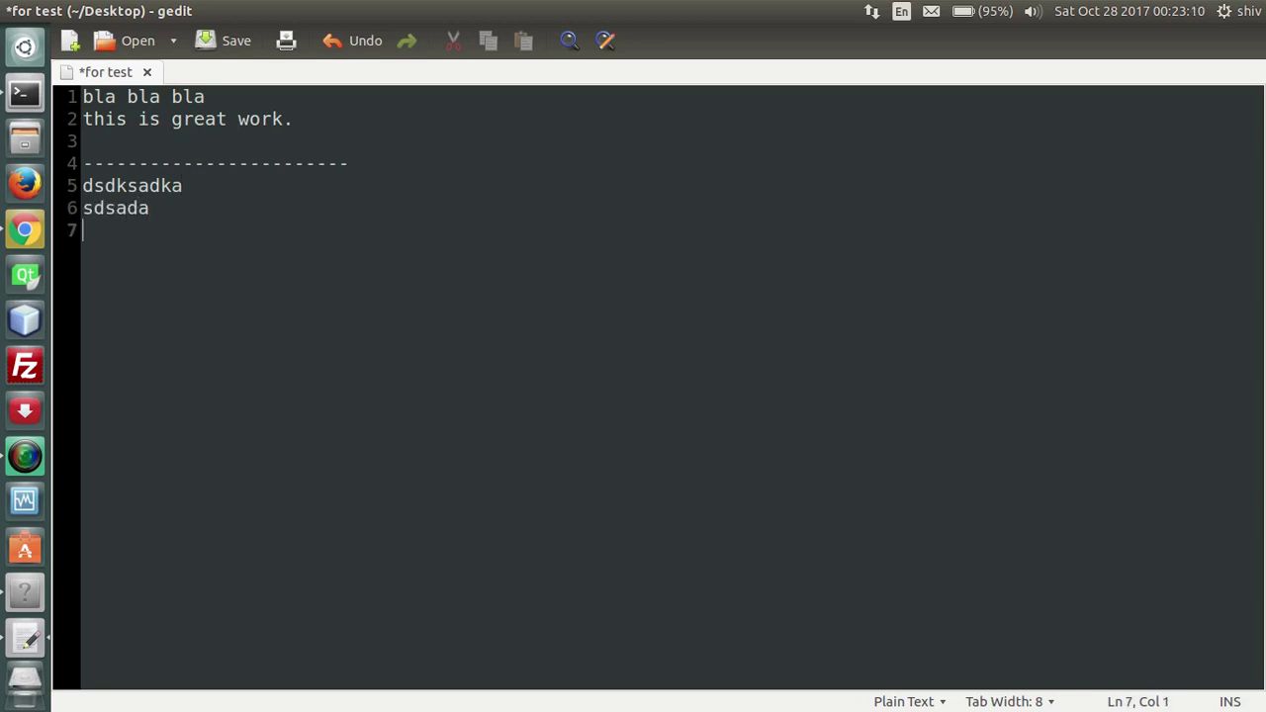
text(----------------------------------)
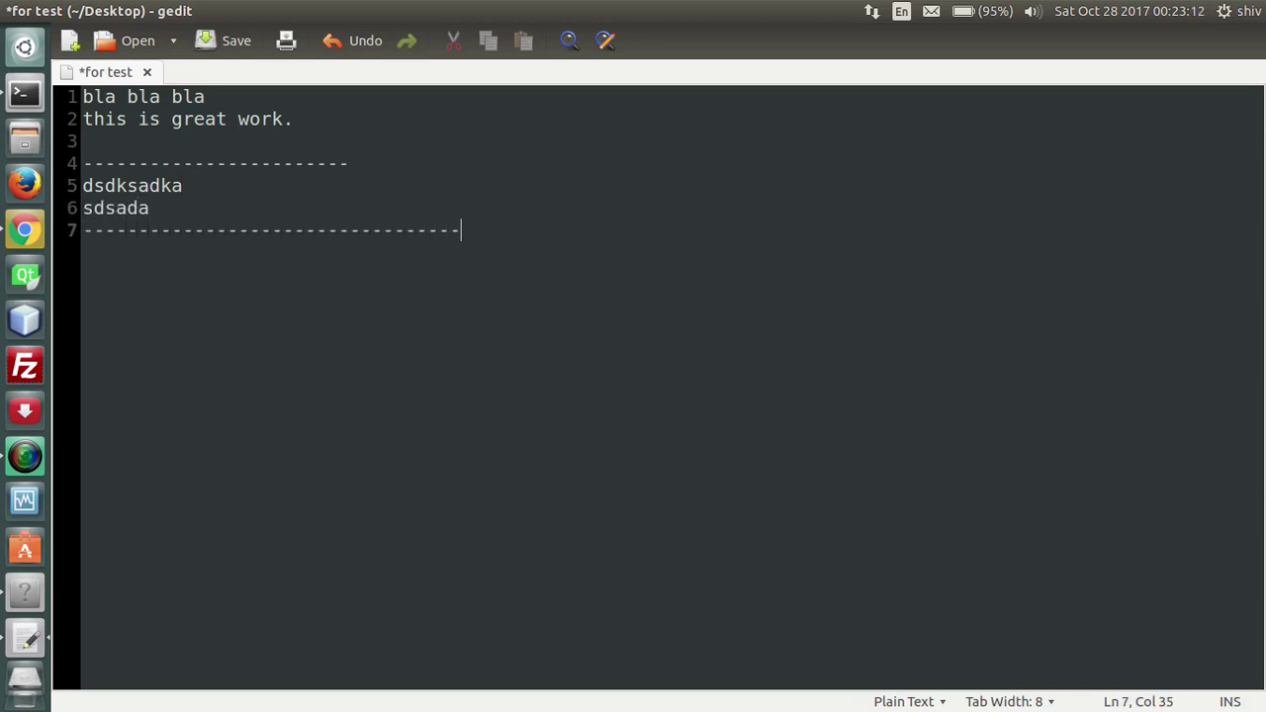
text(-----)
Step: Save the document, minimize gedit, and move the "for test" file beside the filess folder on the desktop
click(222, 50)
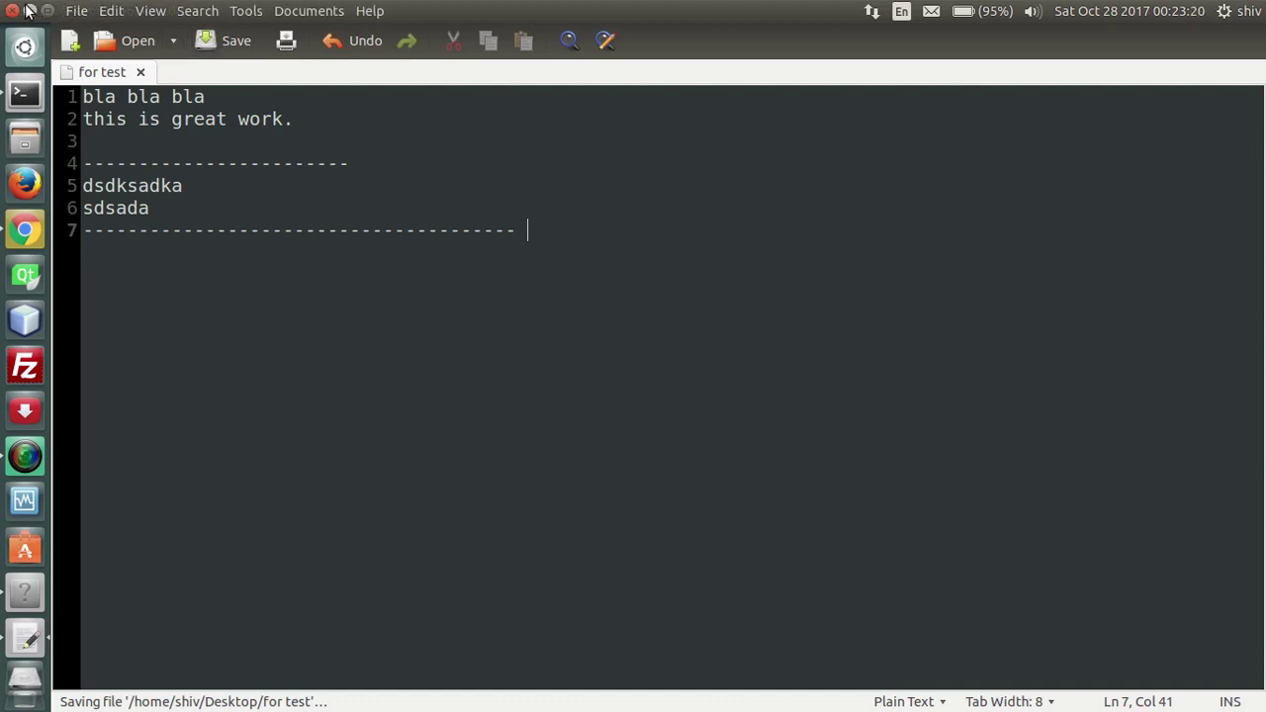
click(35, 11)
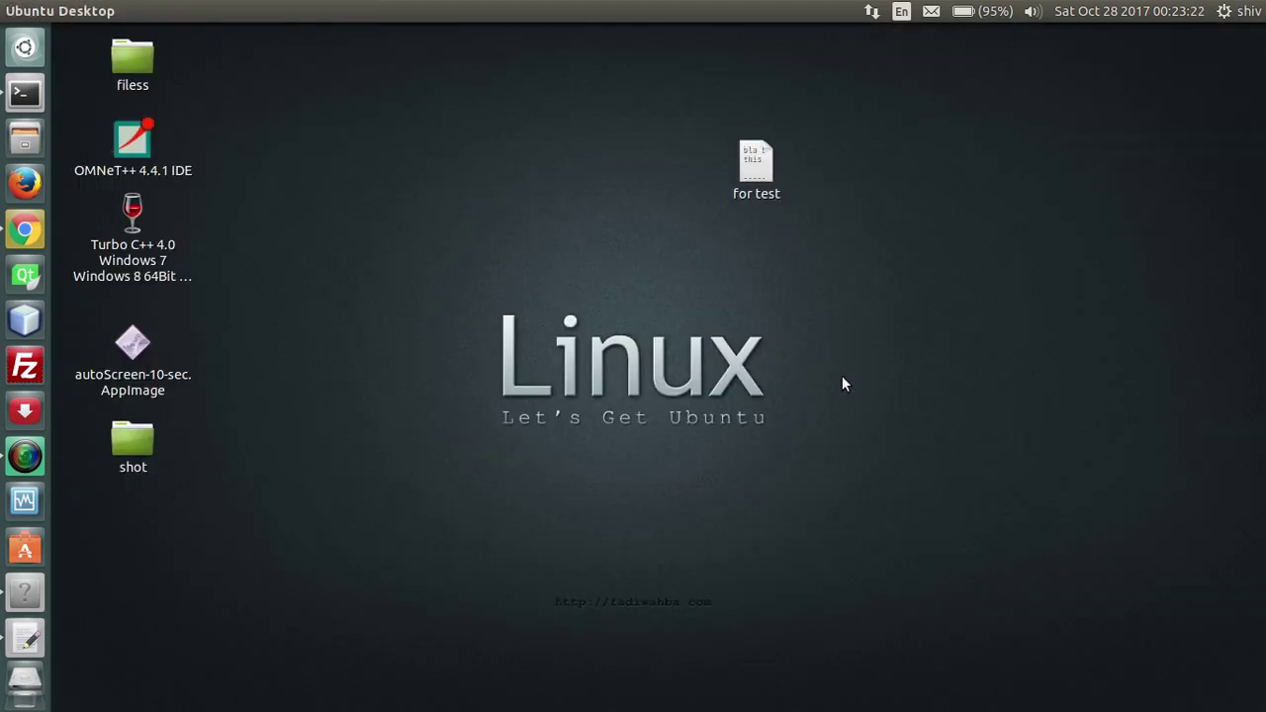
drag(761, 170, 301, 83)
click(383, 344)
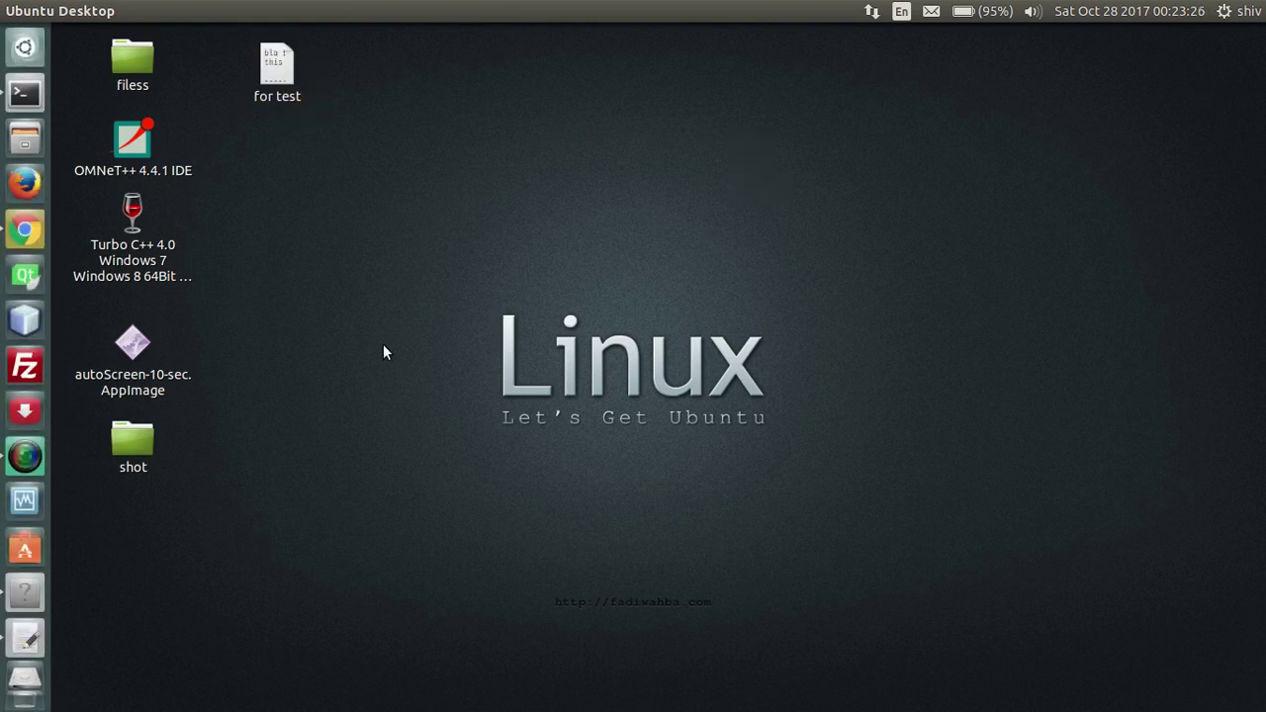
Step: Create an empty document in the open area of the desktop and rename it "test2"
right_click(862, 173)
mouse_move(976, 201)
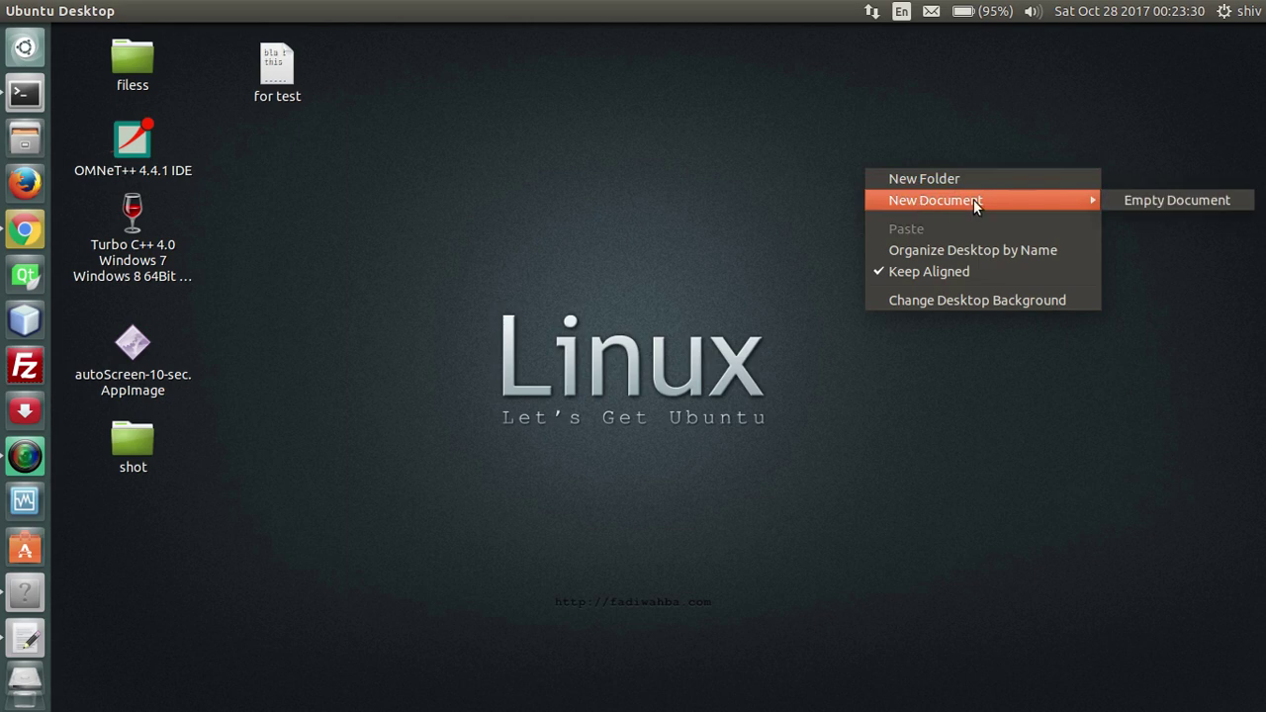
click(1164, 195)
click(962, 288)
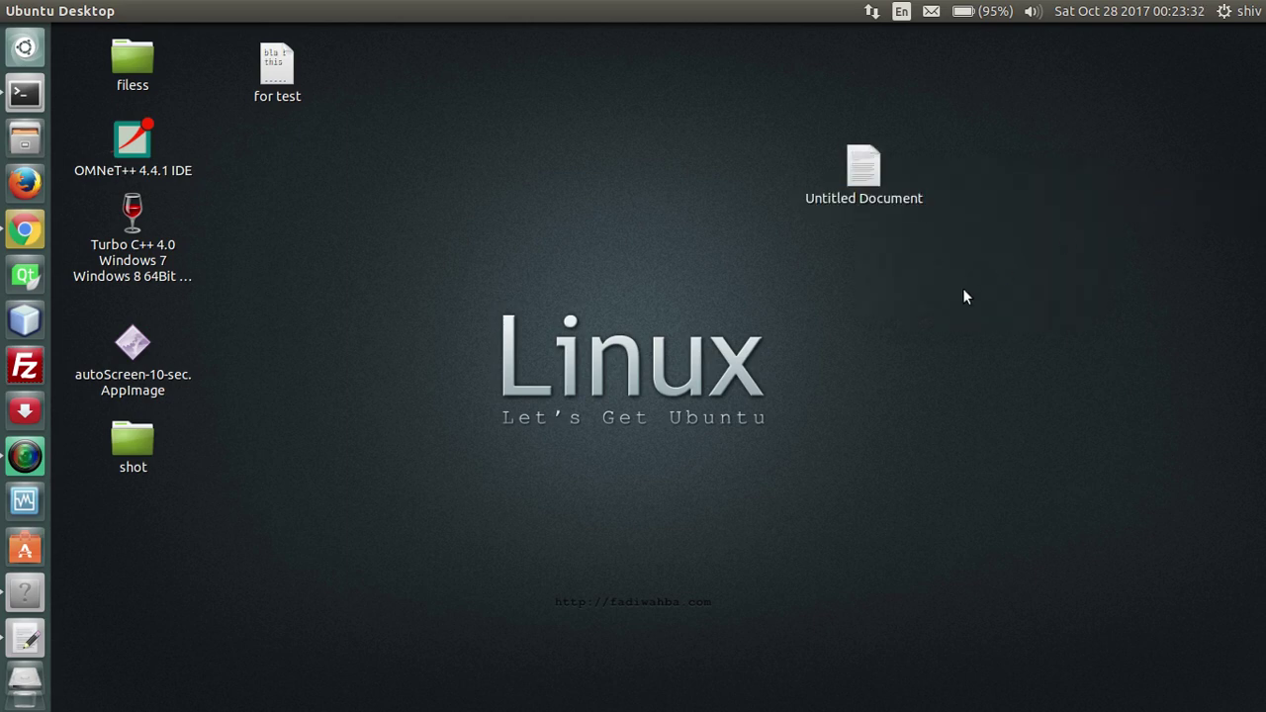
right_click(853, 201)
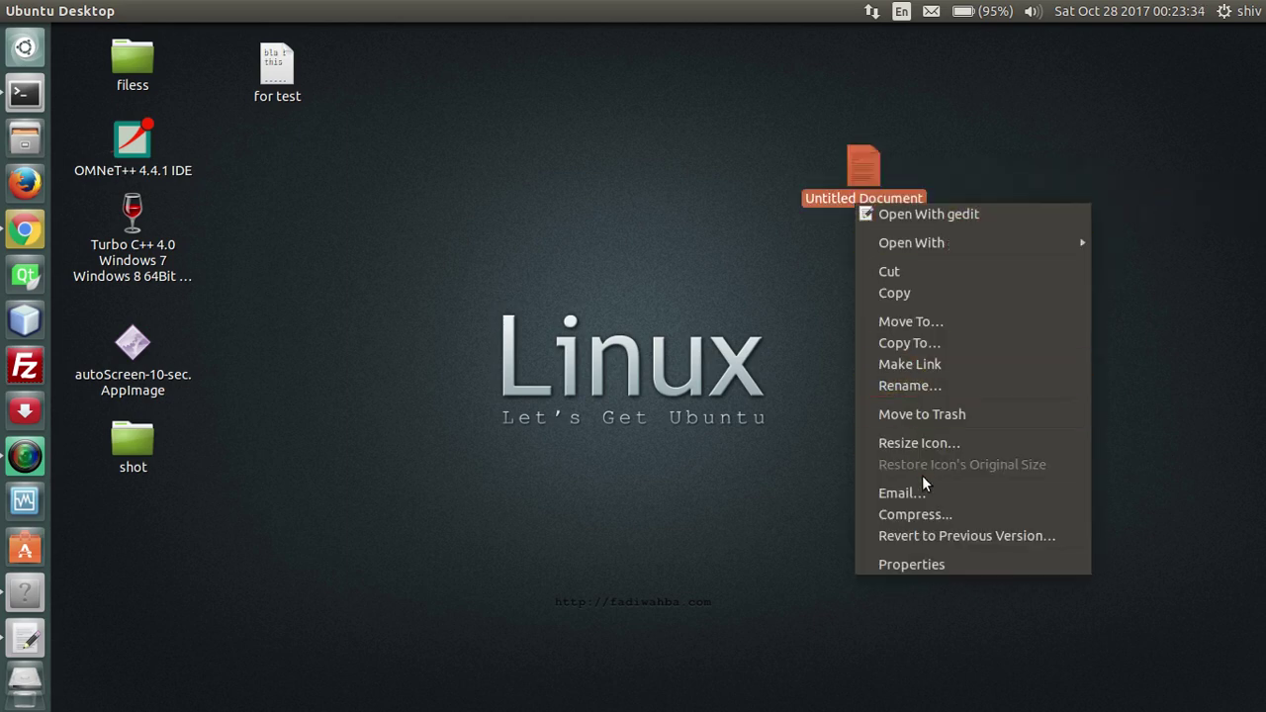
click(922, 384)
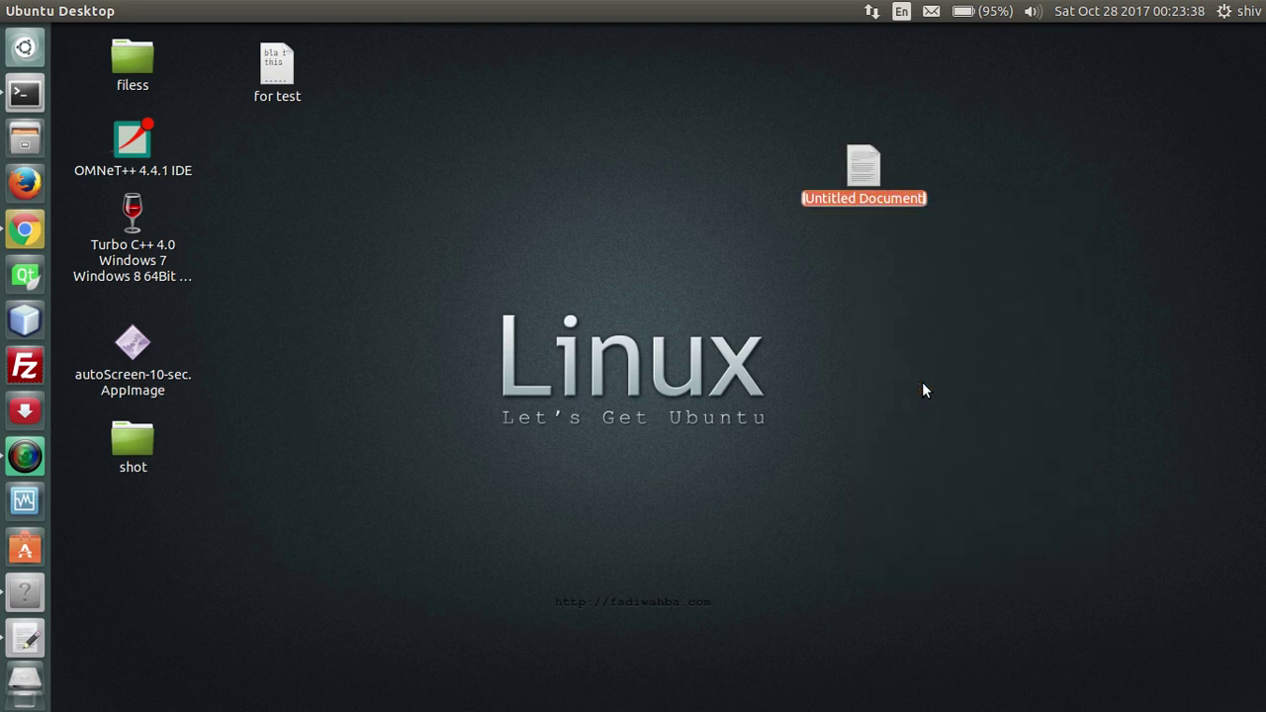
text(test2)
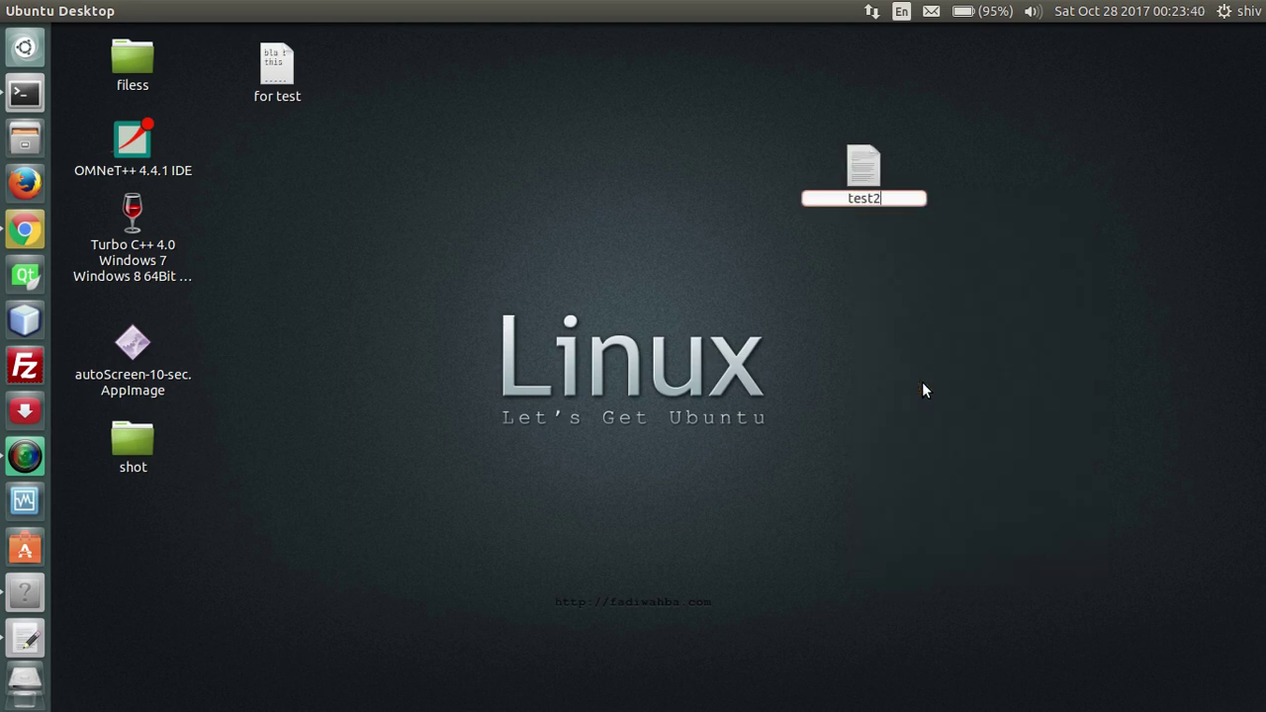
key(Return)
Step: Open the test2 document in gedit and write "today is great day and iam" on the first line
key(Return)
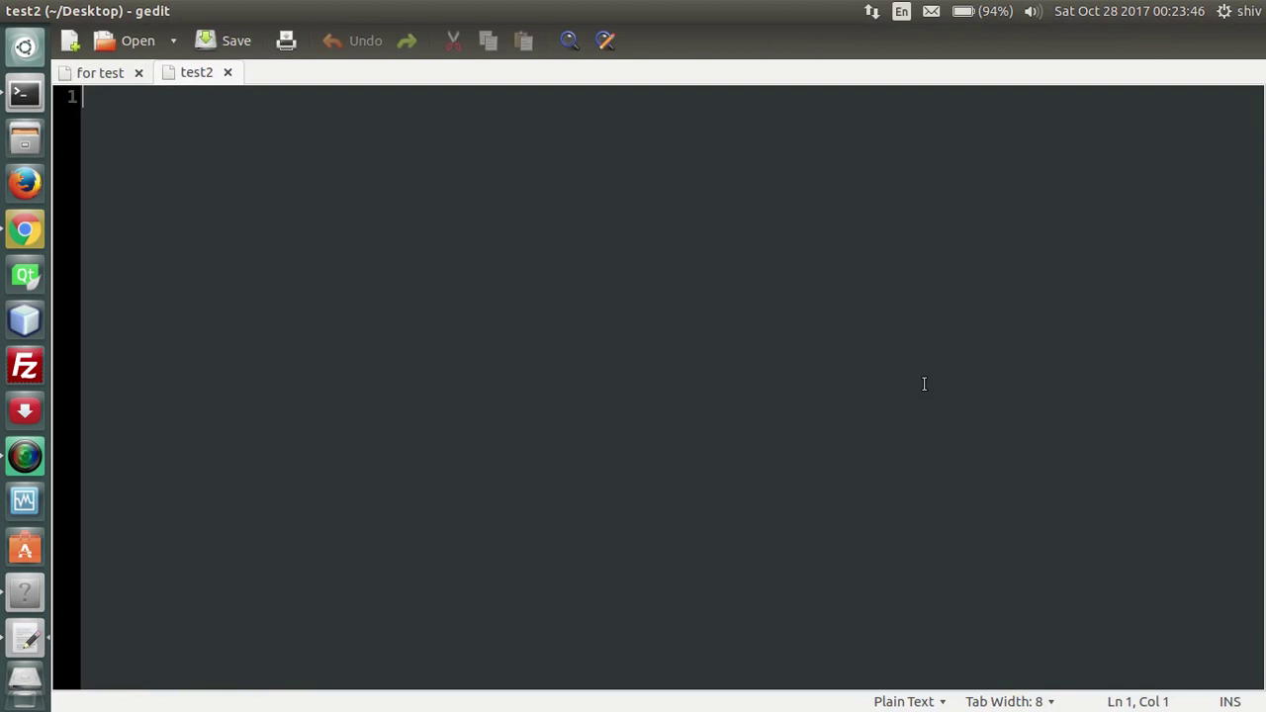
text(todat)
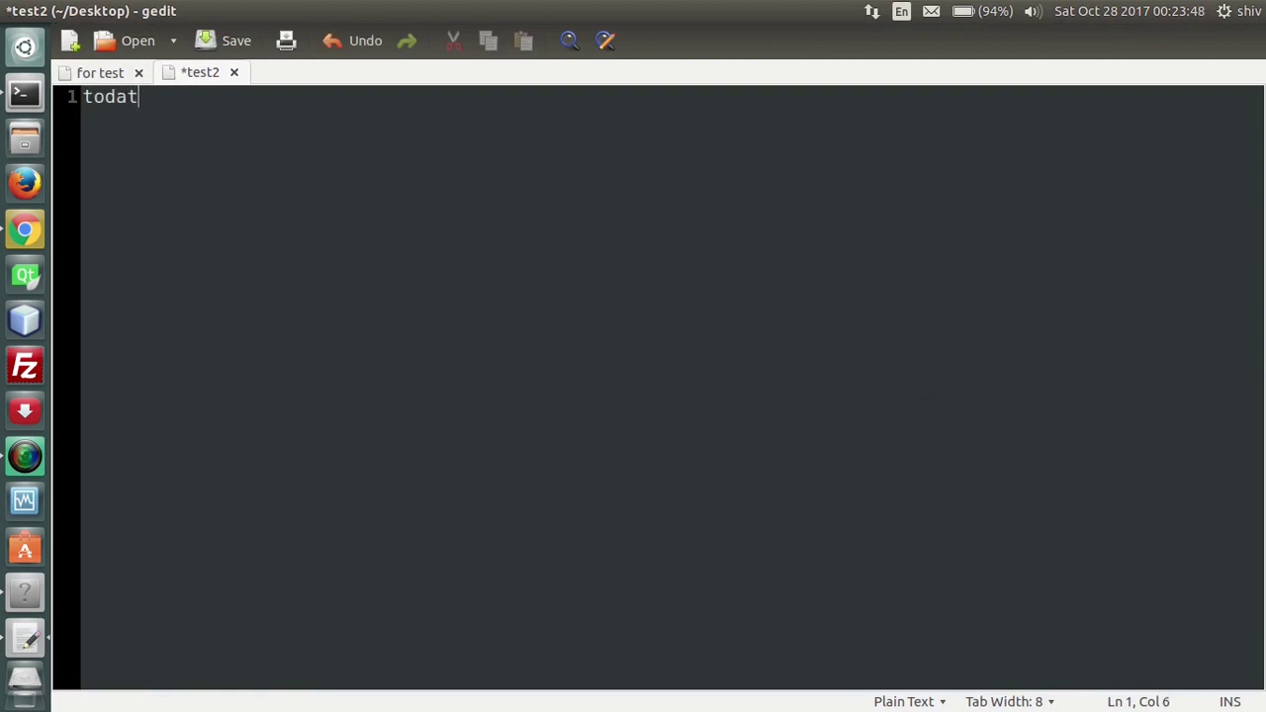
key(BackSpace)
text(y is gr)
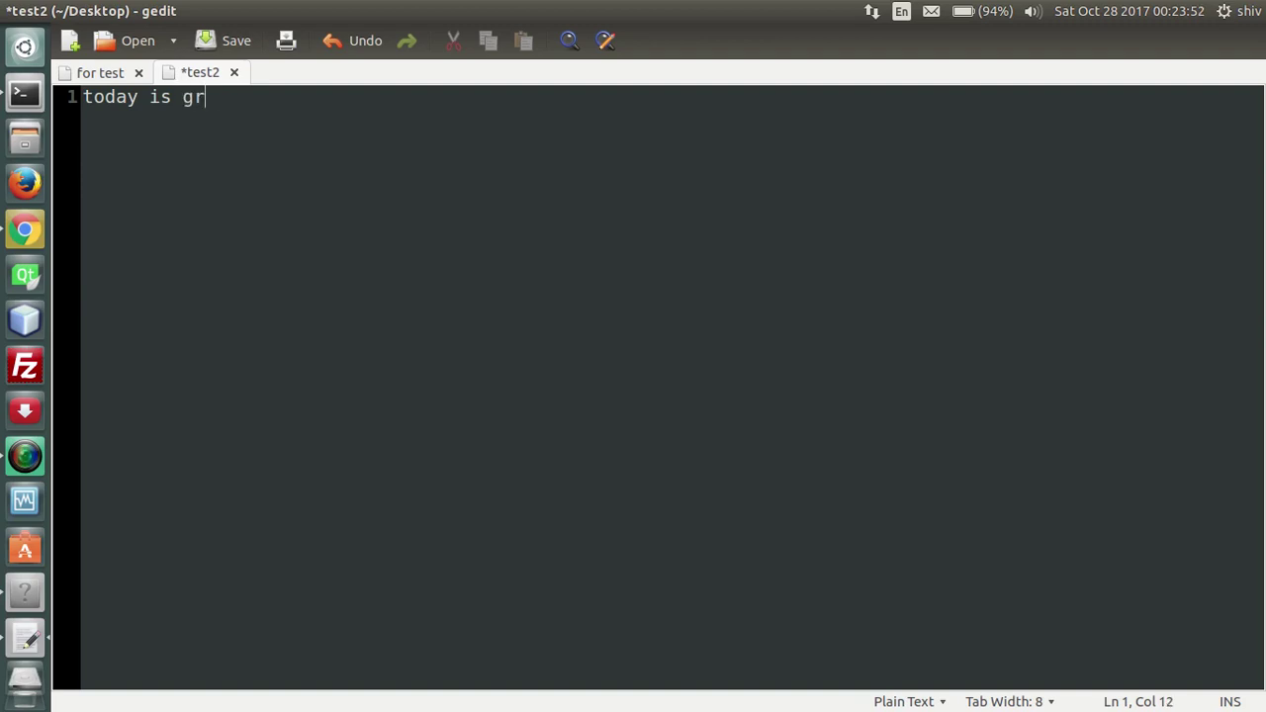
text(eat day and iam)
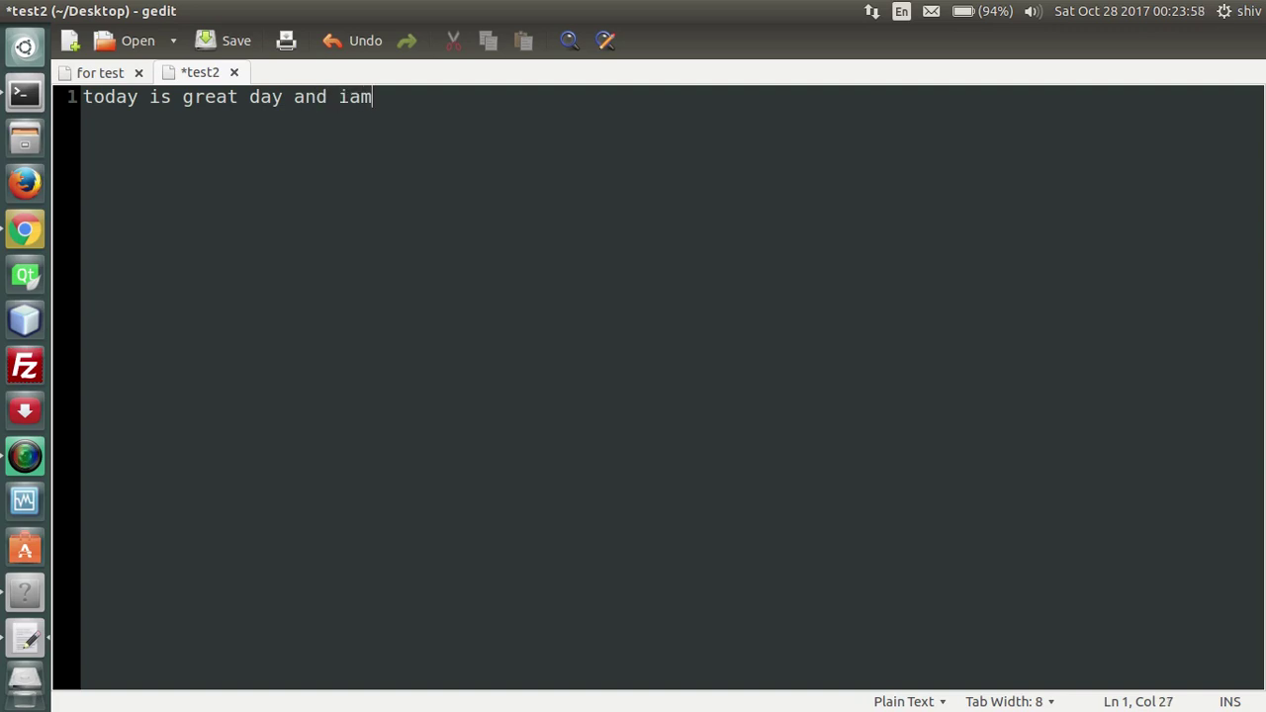
Step: Split "iam" into "i am" and finish the first line with "happy."
click(339, 96)
key(BackSpace)
click(349, 96)
key(Right)
key(Right)
text(happy)
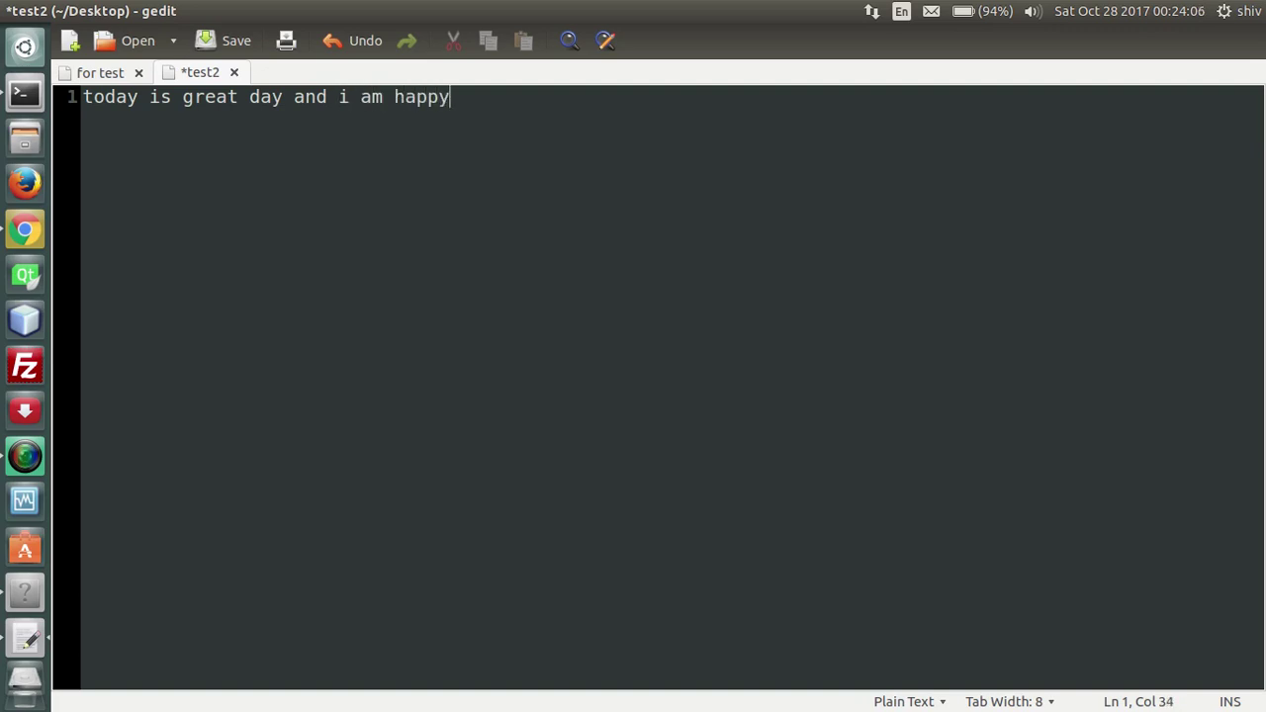
text(.)
Step: Add a dashed separator, the filler line "fdsfdsfds", and a closing dashed line below the sentence
key(Return)
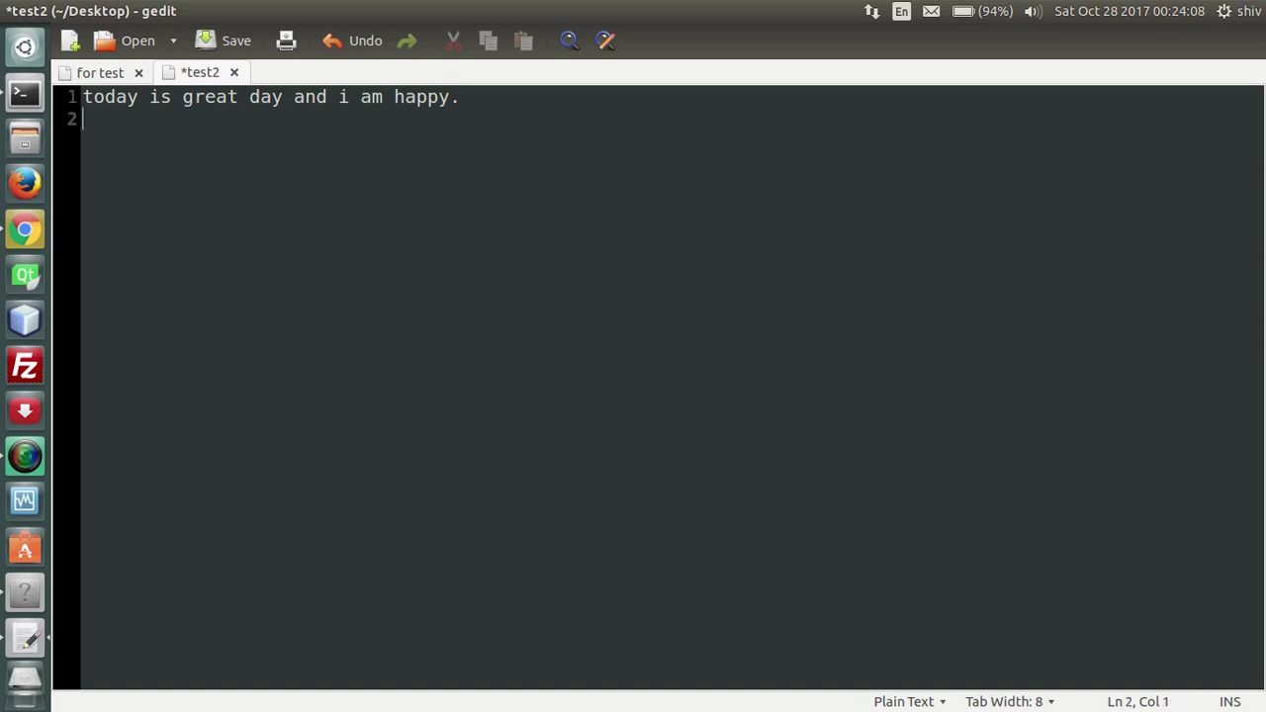
text(------------------)
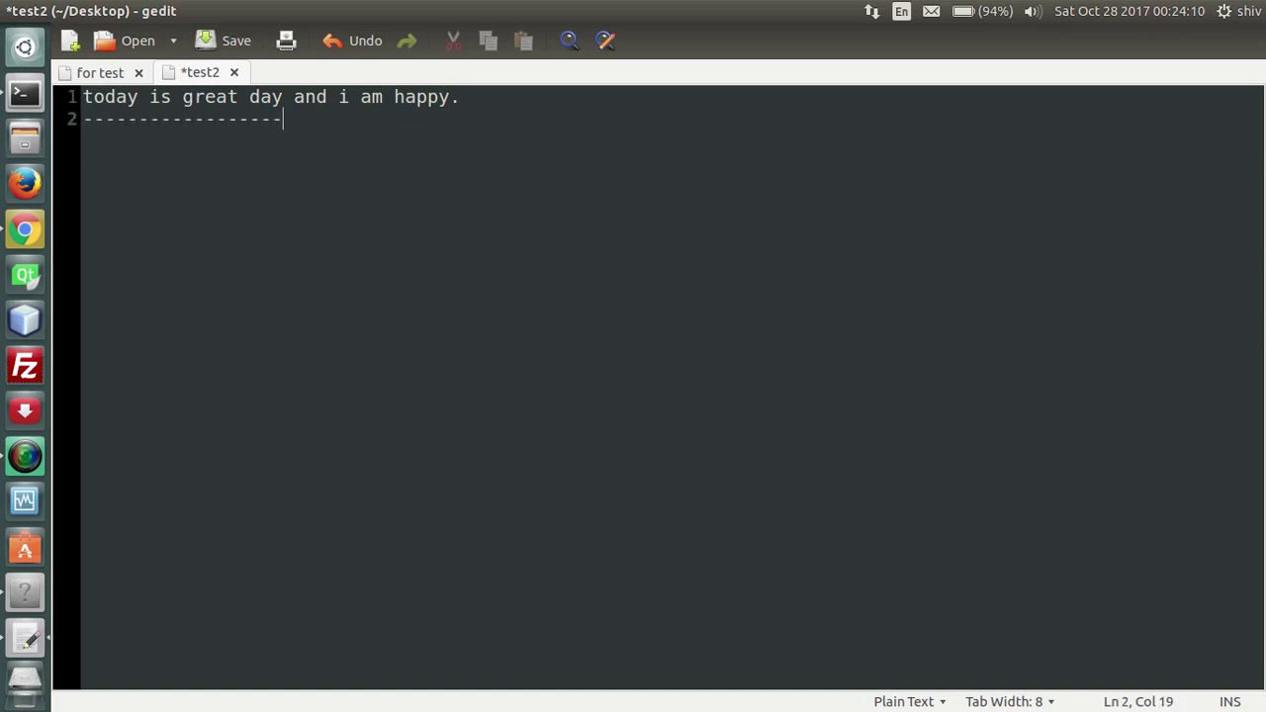
key(Return)
text(fdsfdsfds)
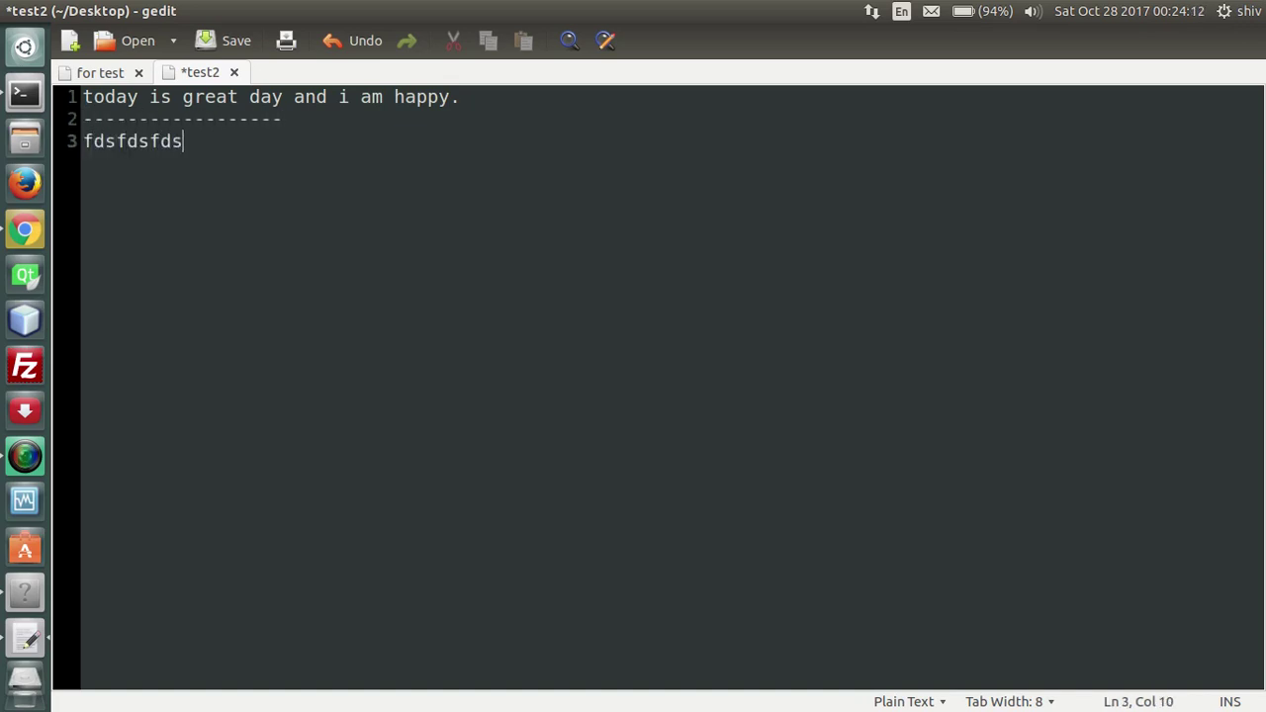
key(Return)
text(------------------)
Step: Save the test2 document and close gedit
click(237, 50)
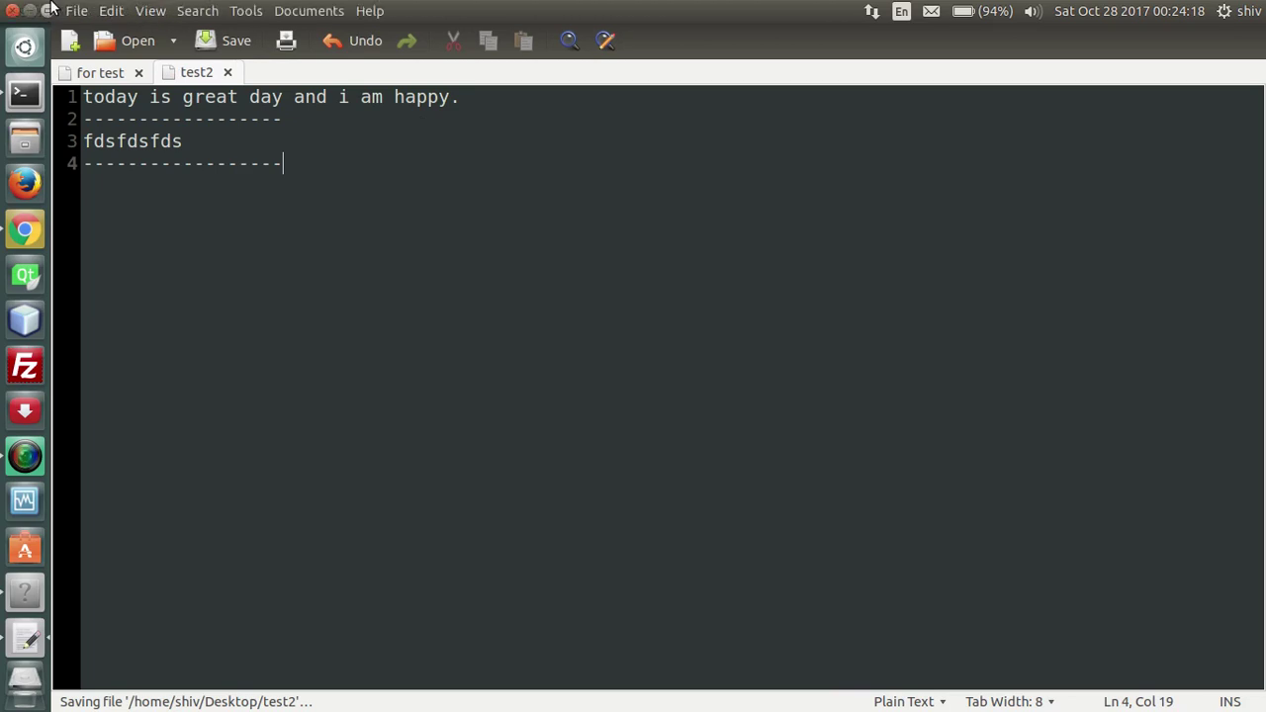
click(15, 11)
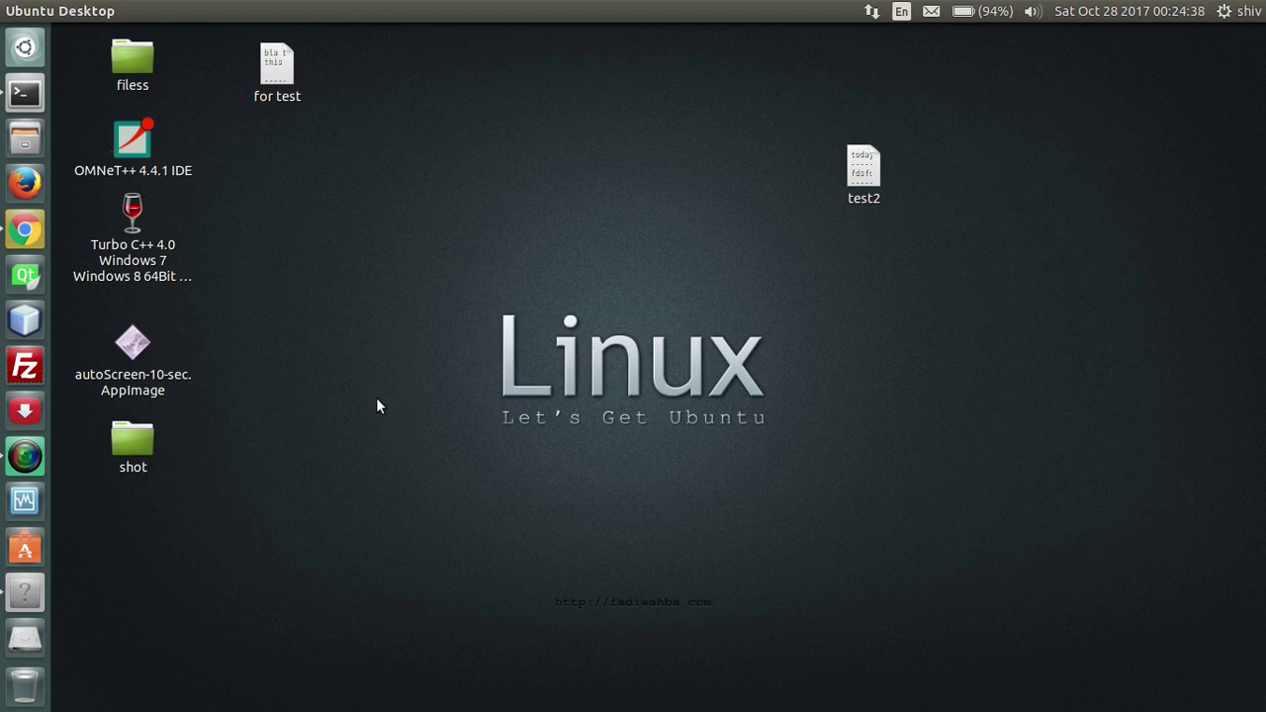
Step: Bring up the auto screenshot app, stop its screen capture, and minimize its window
click(39, 586)
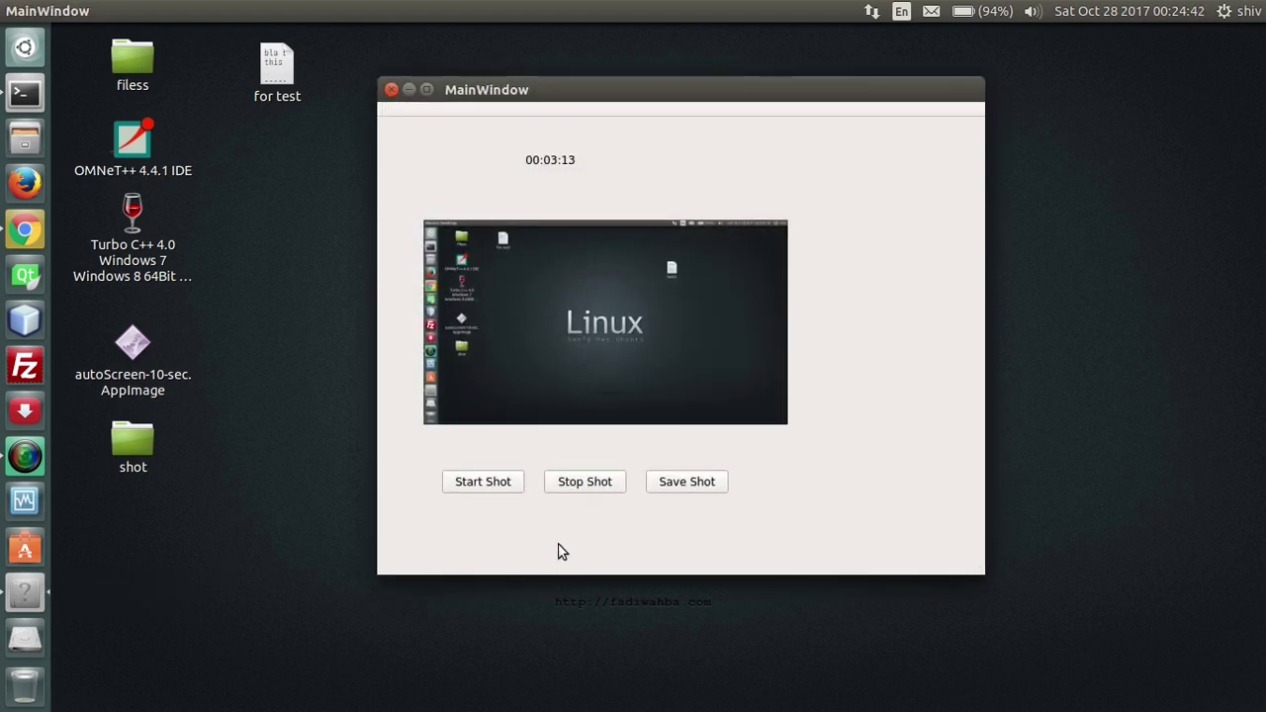
click(582, 481)
click(408, 90)
Step: Switch to Chrome, reload the mysql_image/view.php page, and examine the uploaded screenshots with their IP addresses and timestamps, from the newest to older entries
click(24, 231)
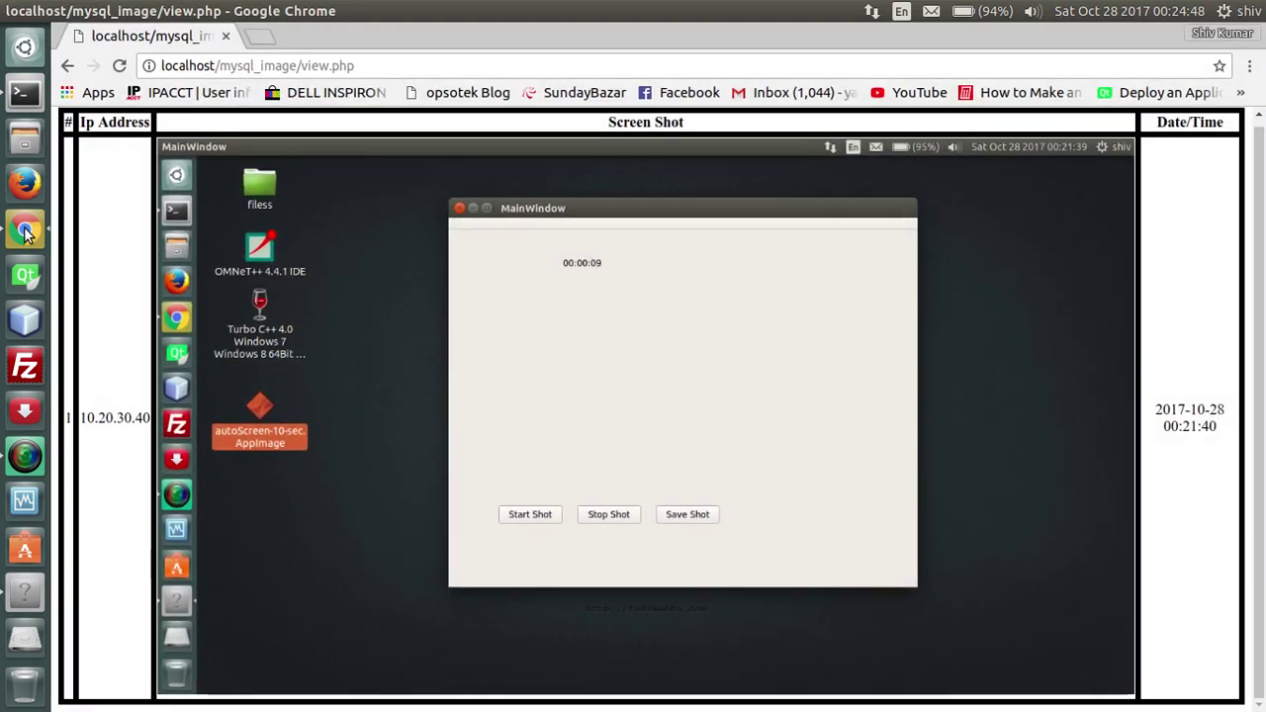
click(119, 66)
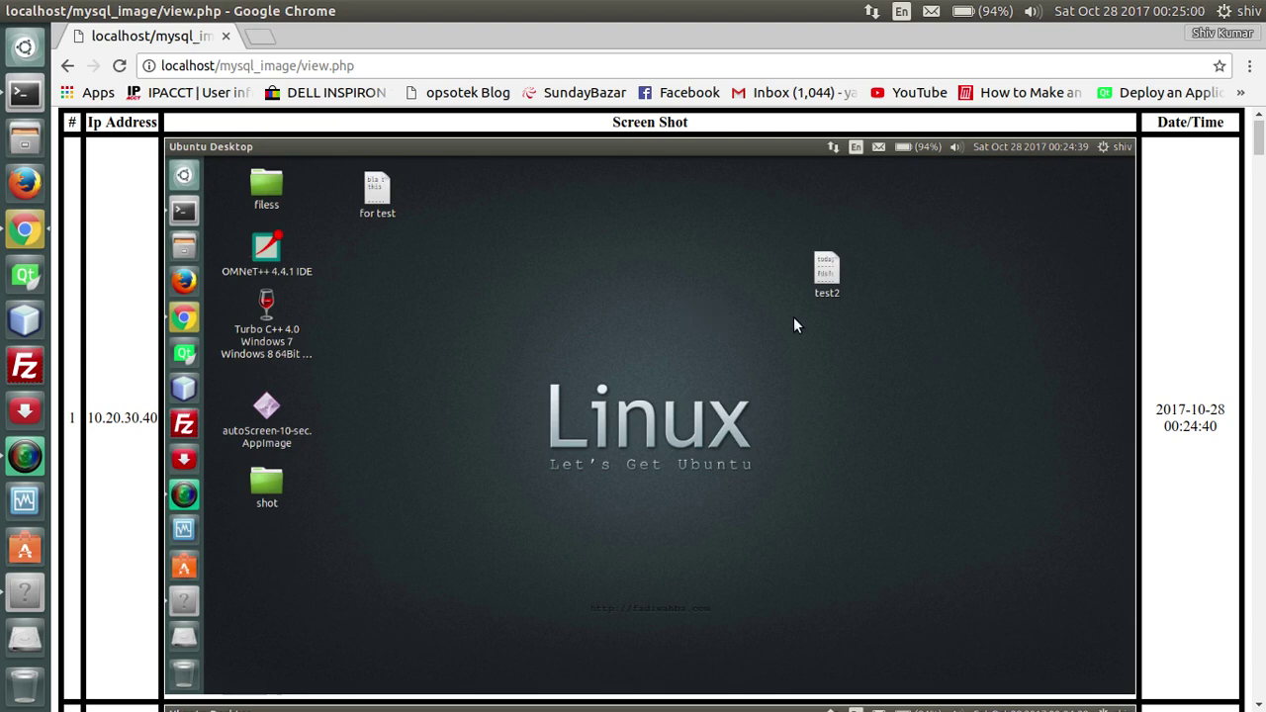
scroll(794, 325, up, 1)
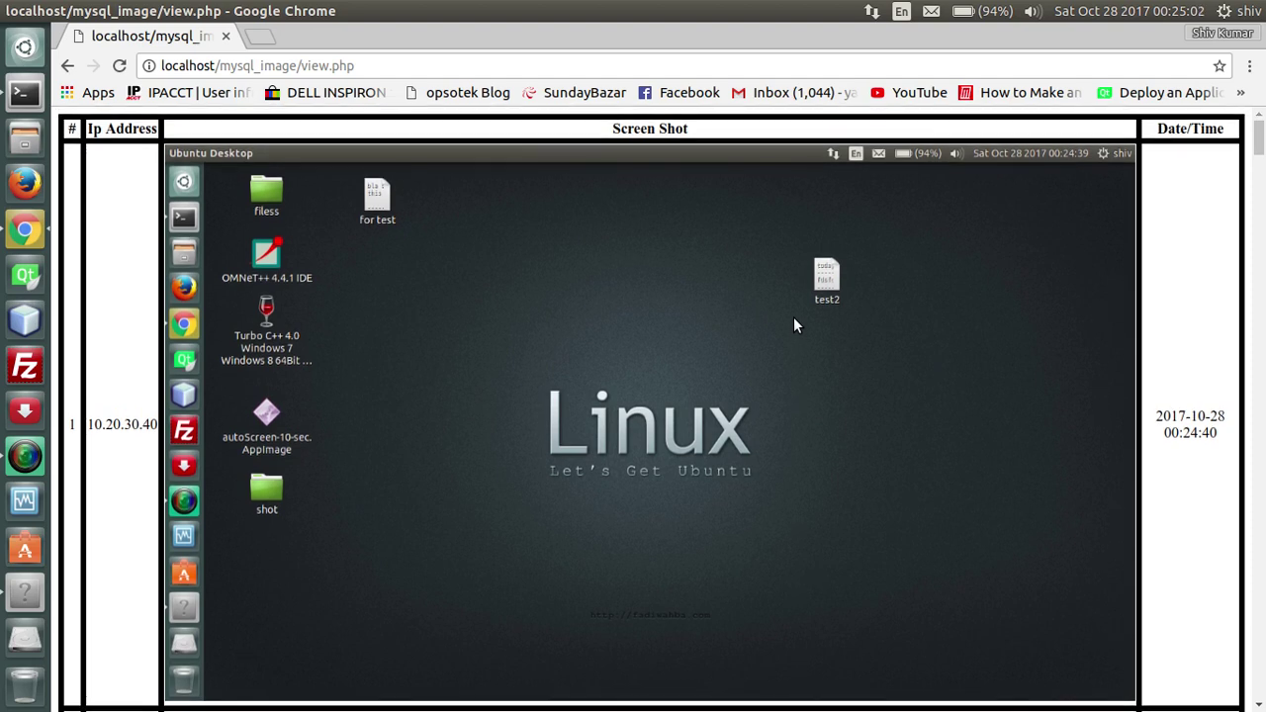
scroll(793, 325, down, 1)
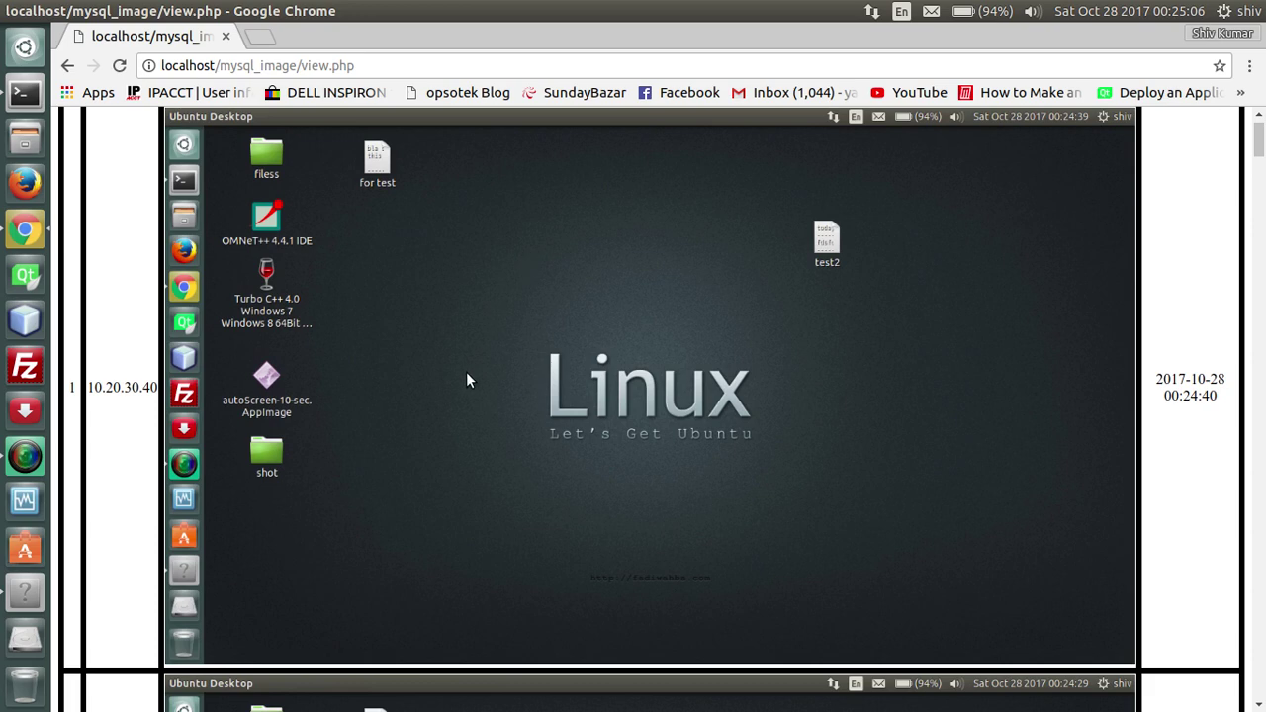
scroll(467, 376, down, 10)
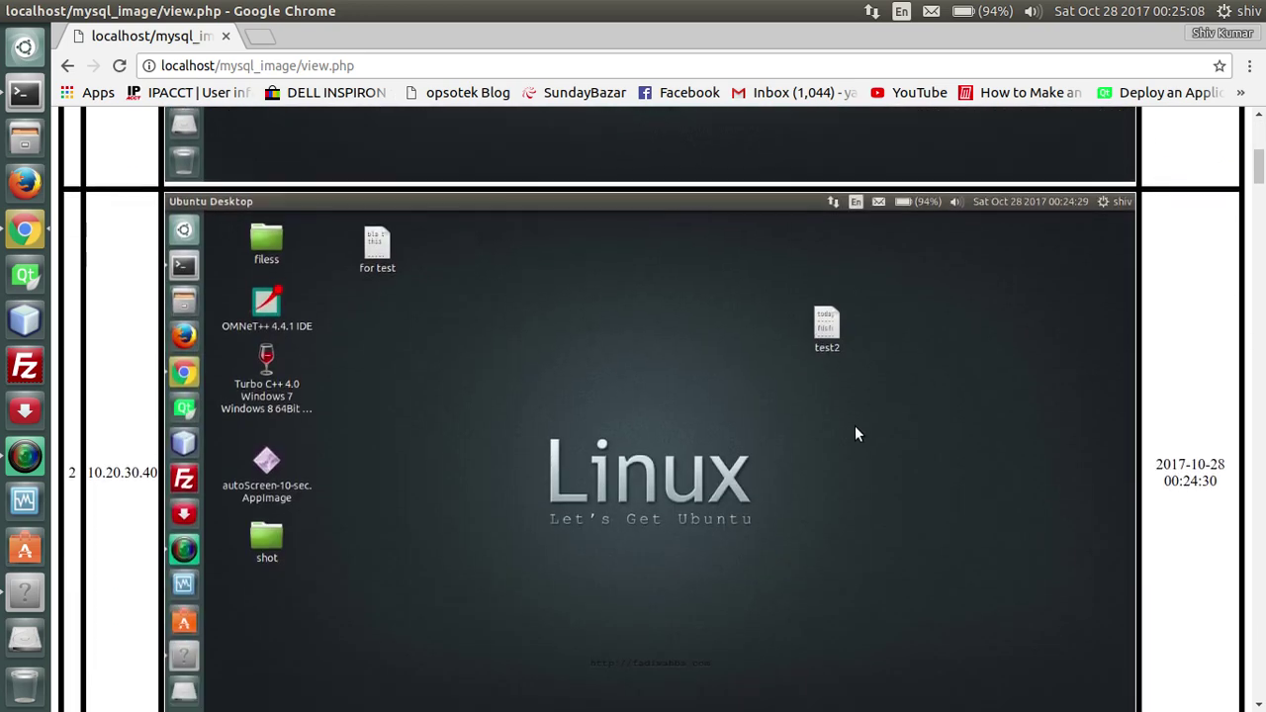
scroll(856, 432, down, 3)
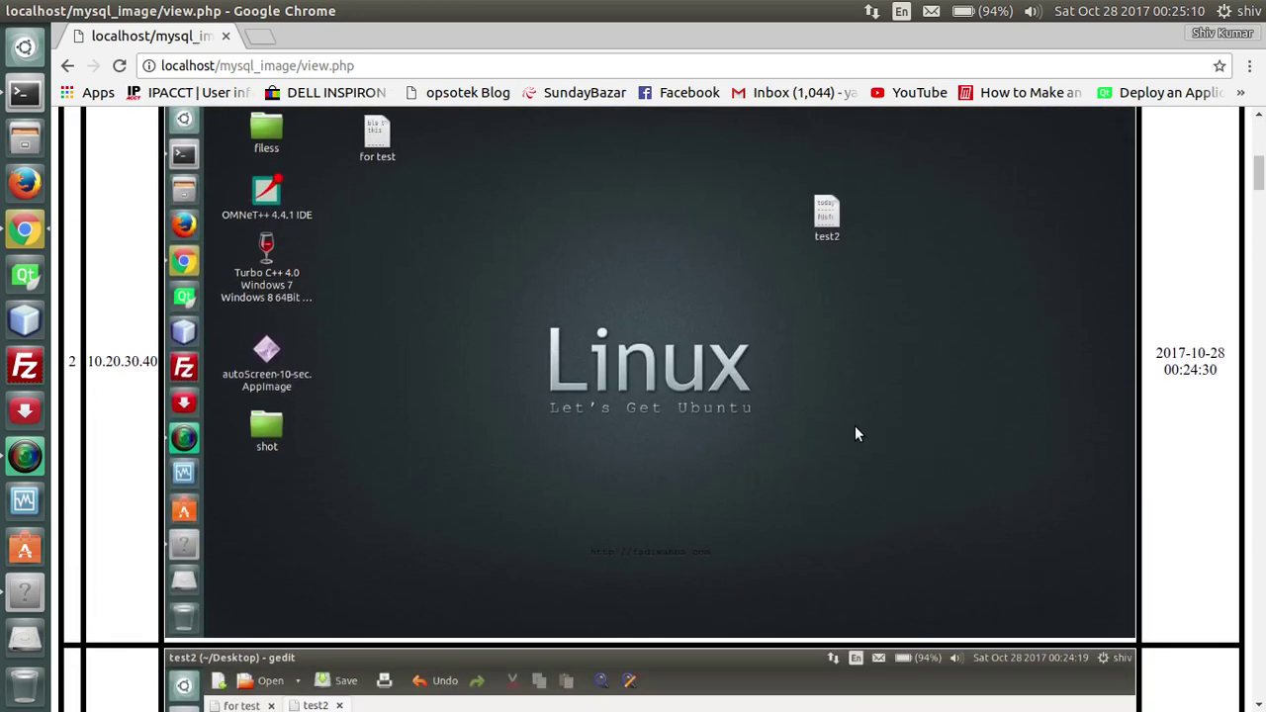
scroll(856, 432, down, 12)
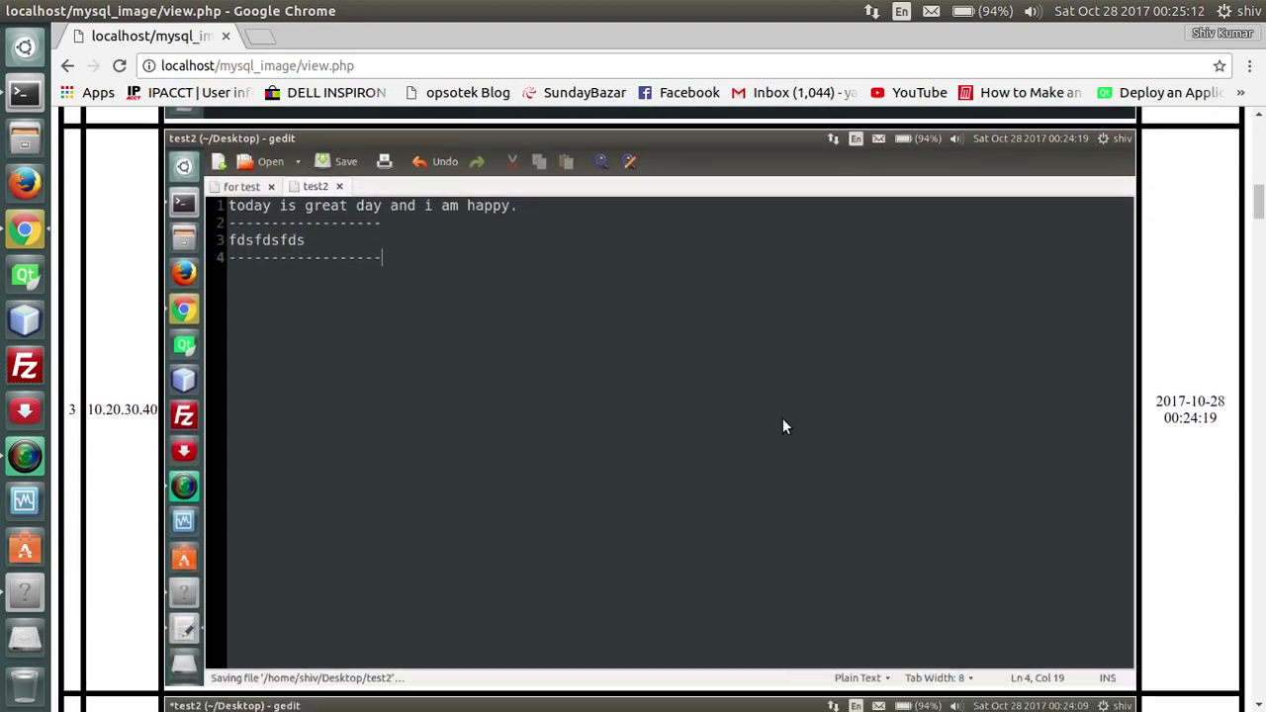
scroll(782, 426, down, 2)
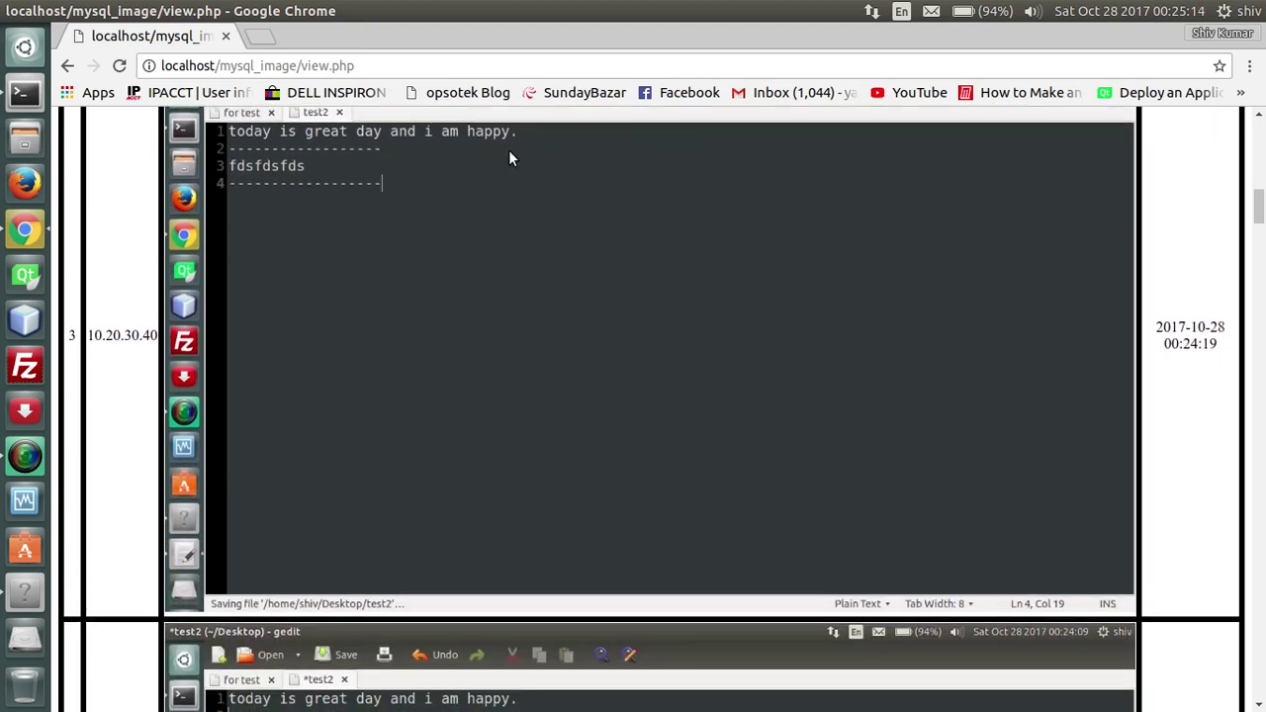
scroll(786, 346, down, 12)
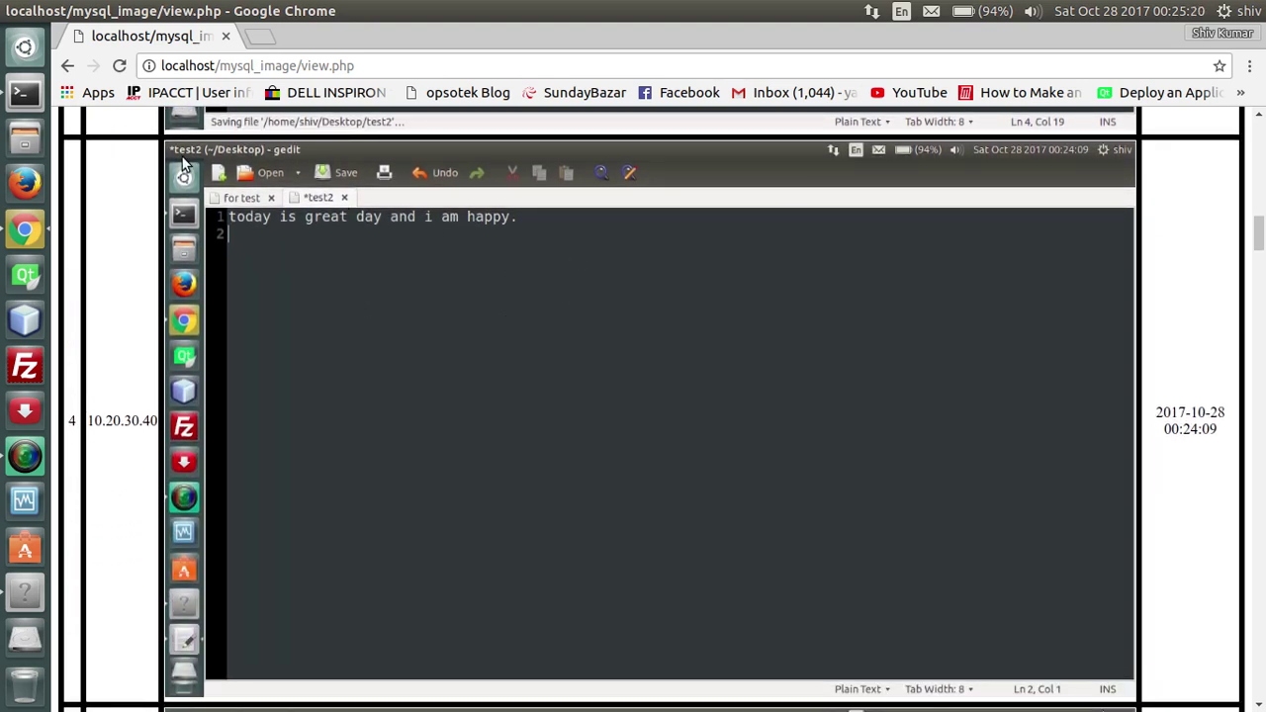
scroll(786, 332, down, 1)
scroll(786, 332, down, 12)
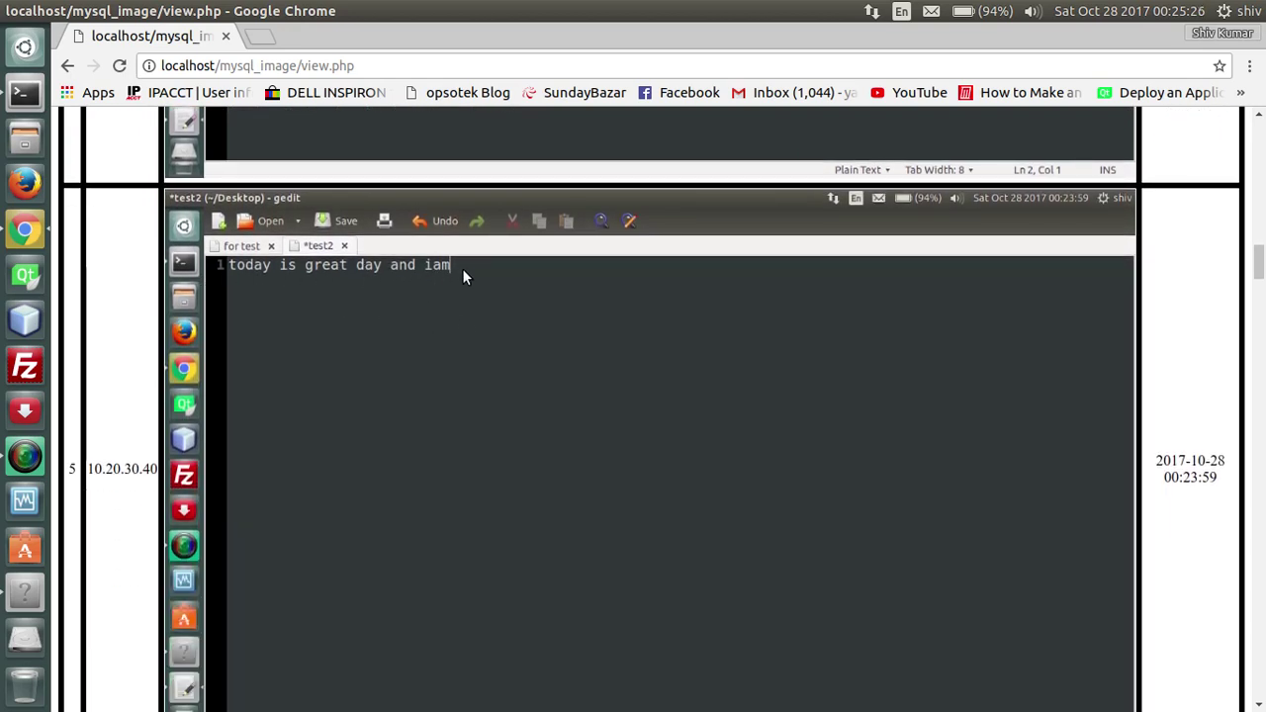
scroll(611, 392, down, 15)
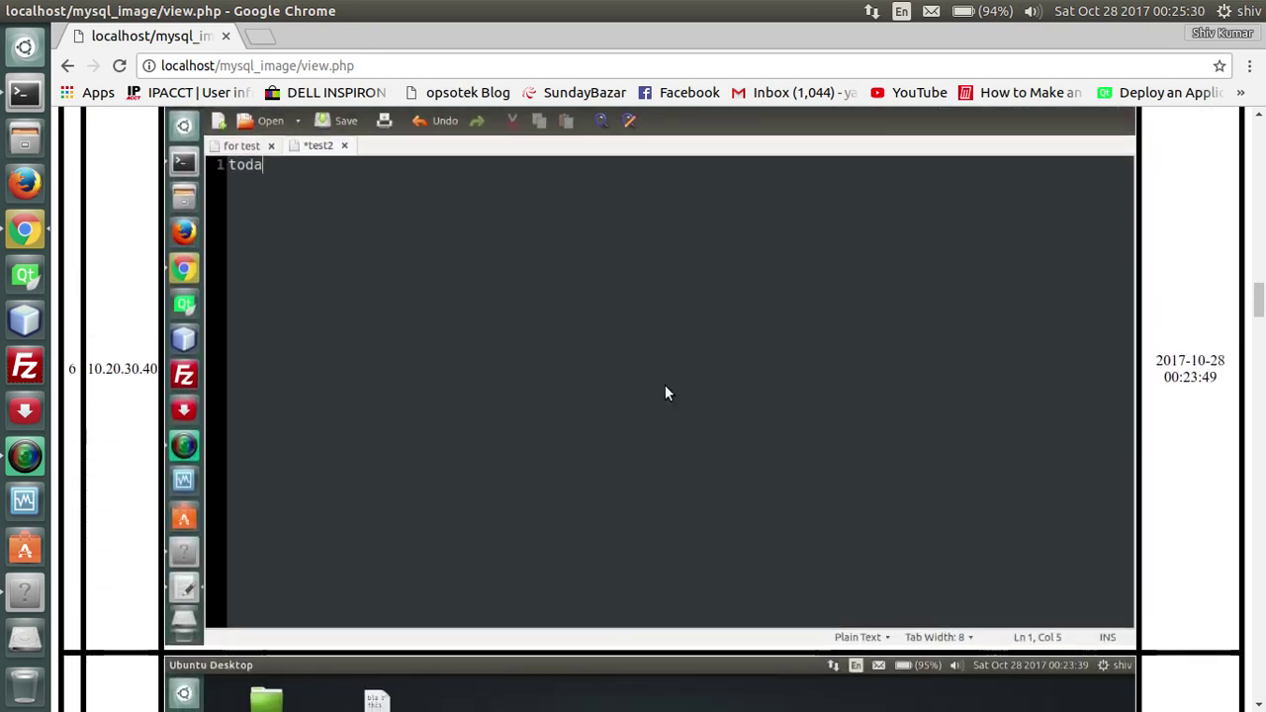
scroll(740, 406, down, 10)
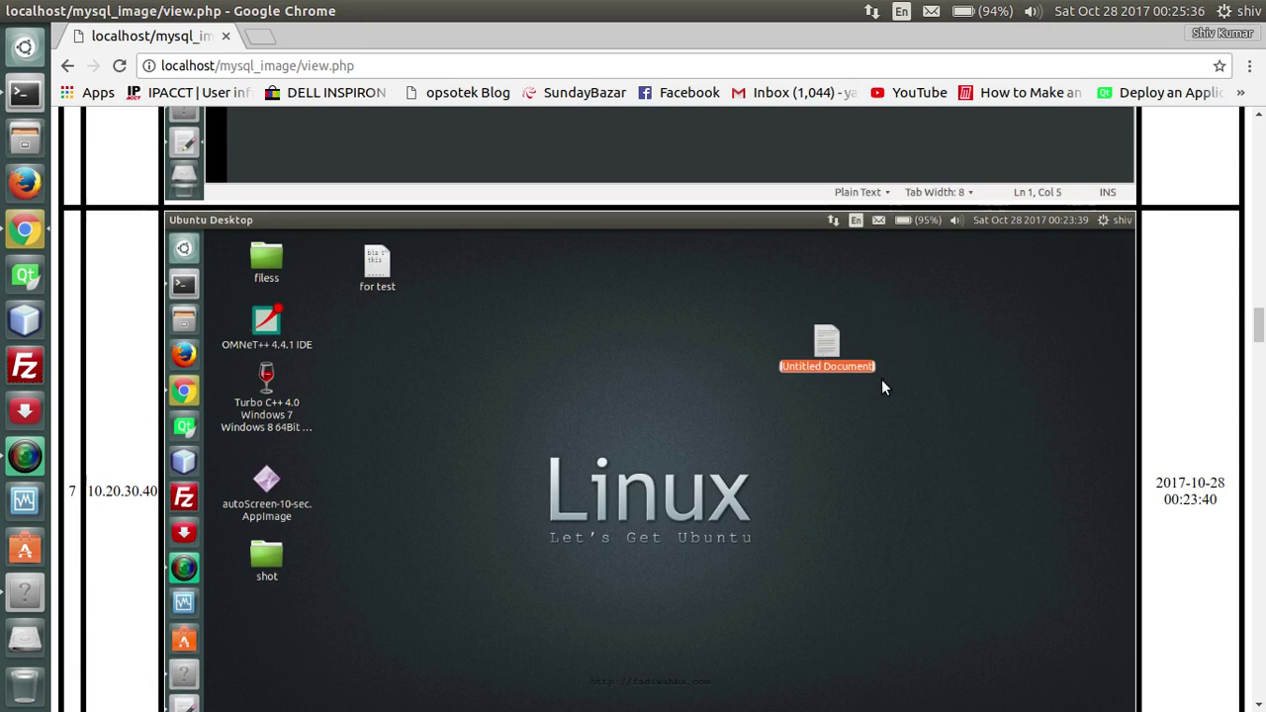
scroll(864, 475, down, 6)
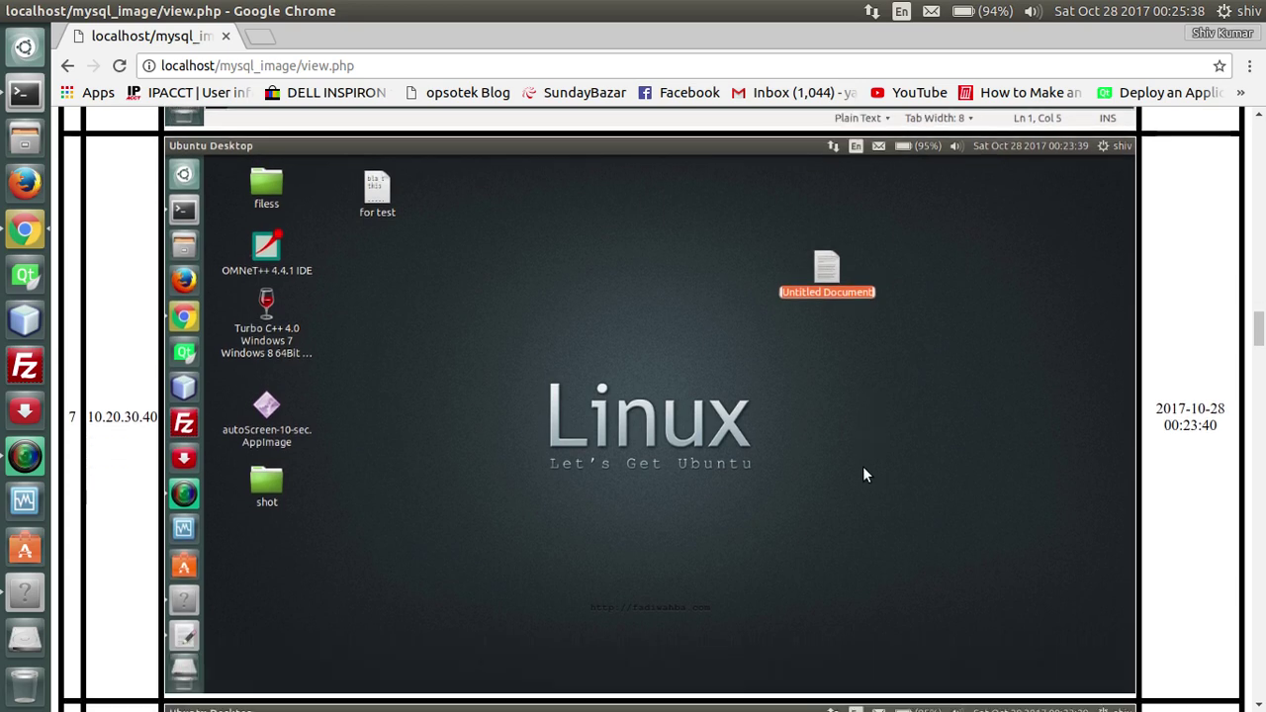
scroll(864, 475, down, 7)
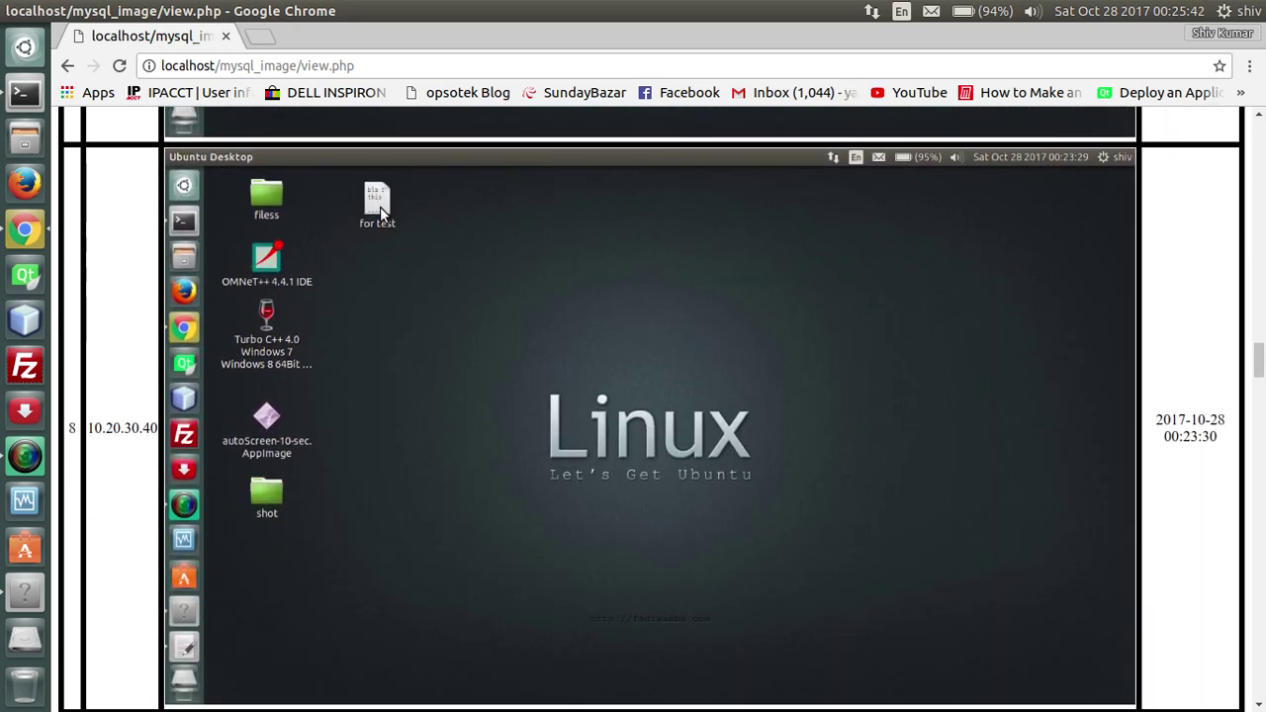
scroll(862, 387, down, 10)
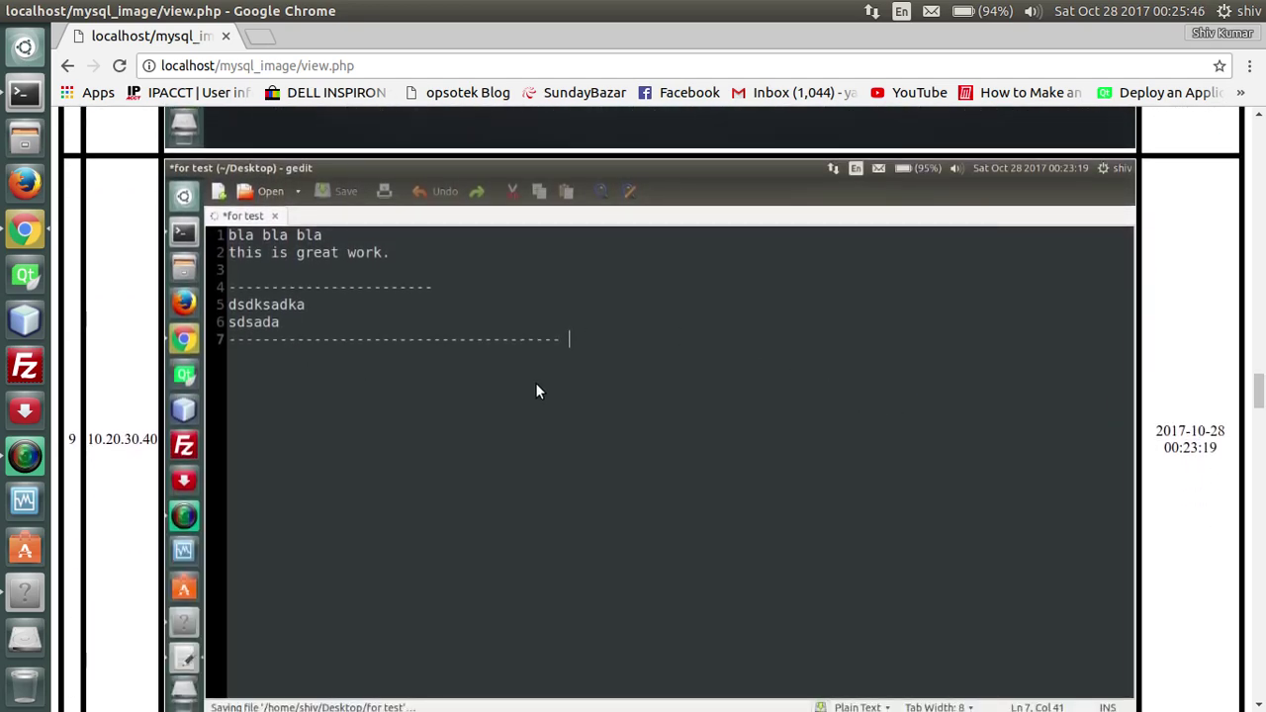
scroll(743, 460, down, 10)
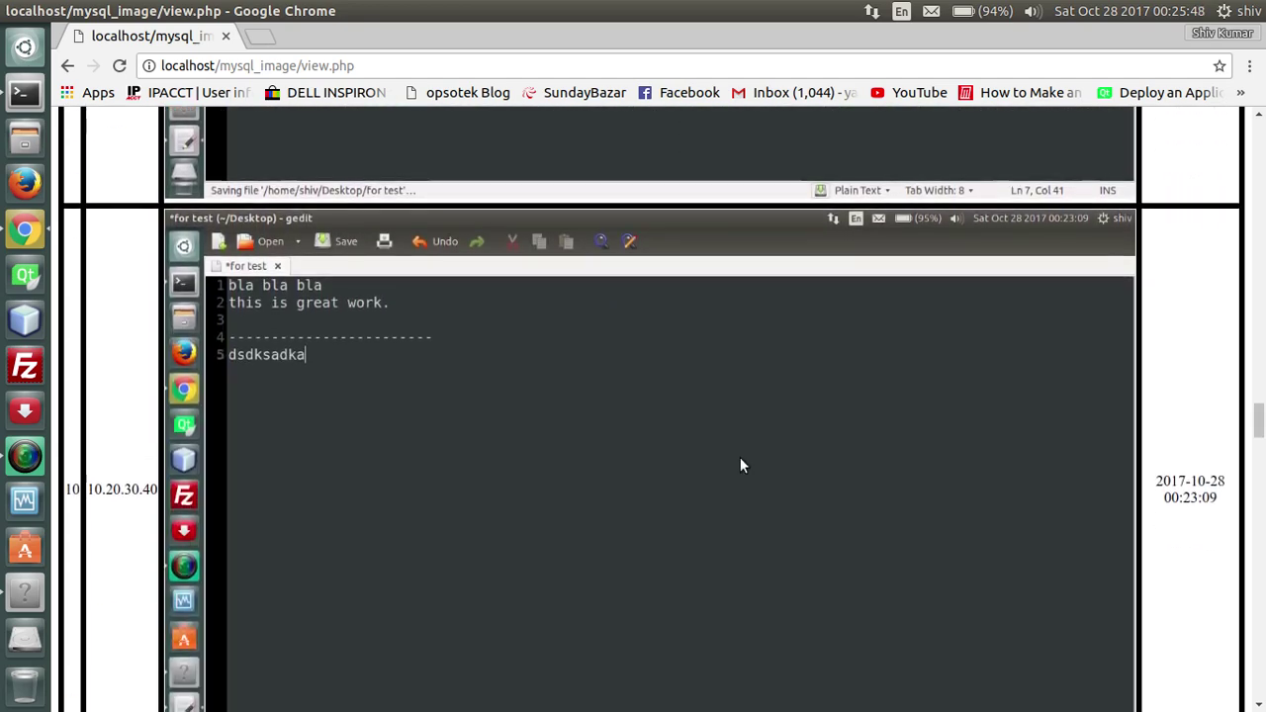
scroll(743, 465, down, 7)
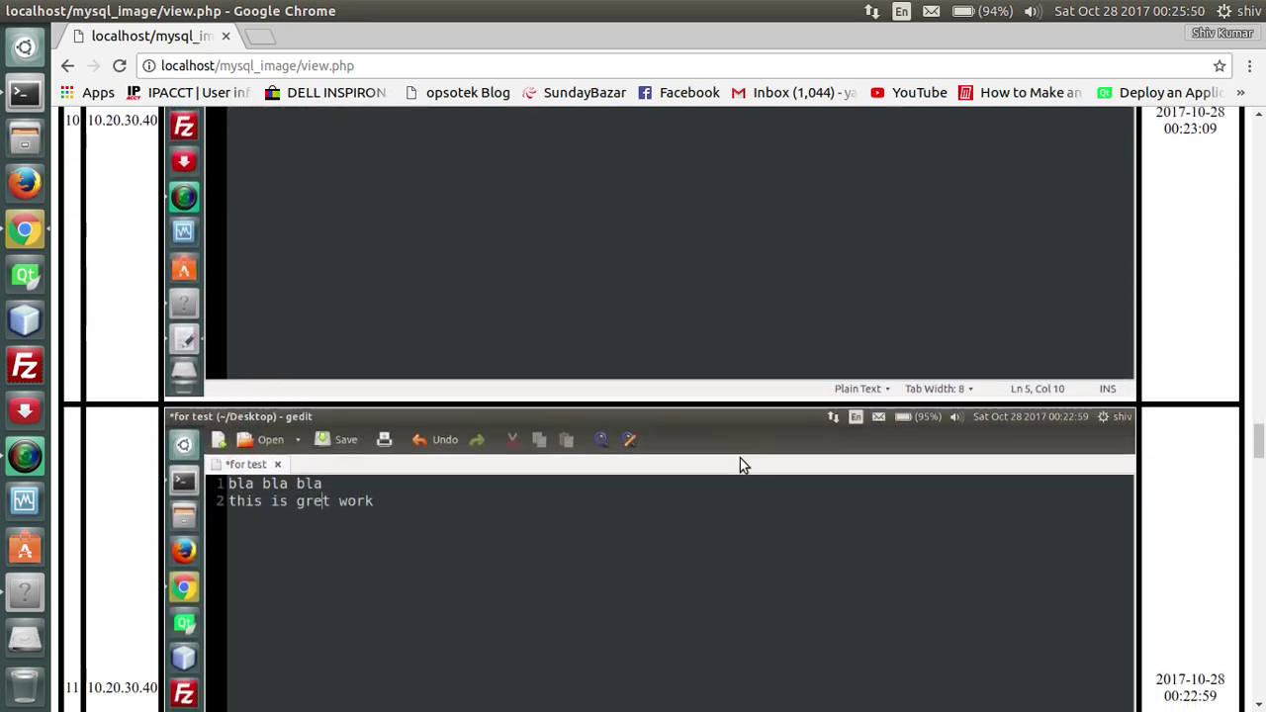
scroll(743, 465, down, 5)
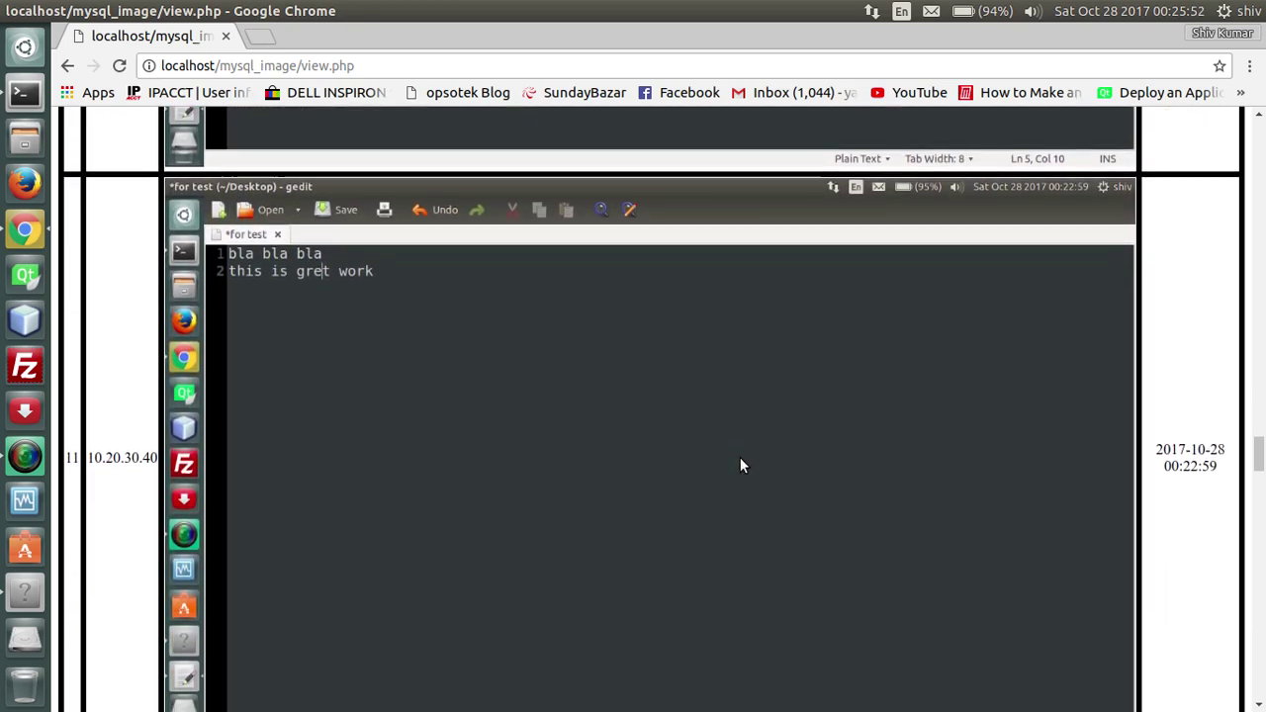
scroll(743, 465, down, 15)
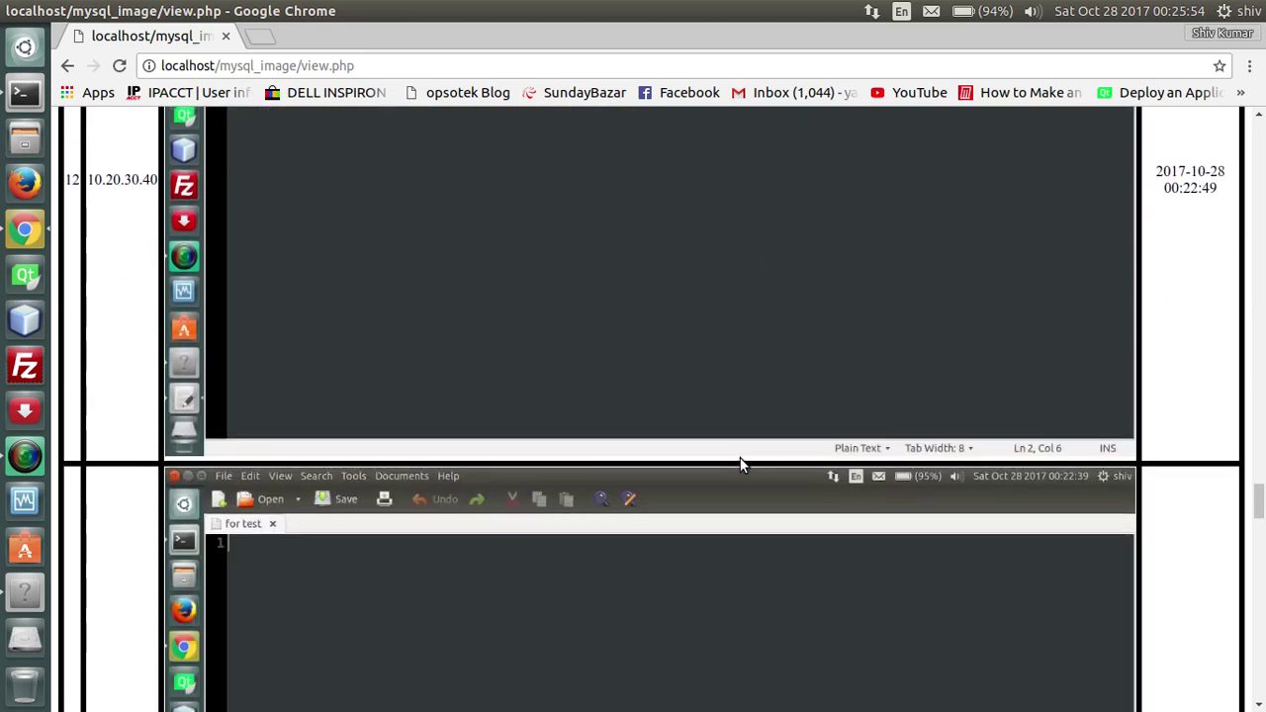
Step: Examine the older screenshot entries from row 12 through the final row 19, and return to the newest entry in the table
scroll(742, 461, down, 8)
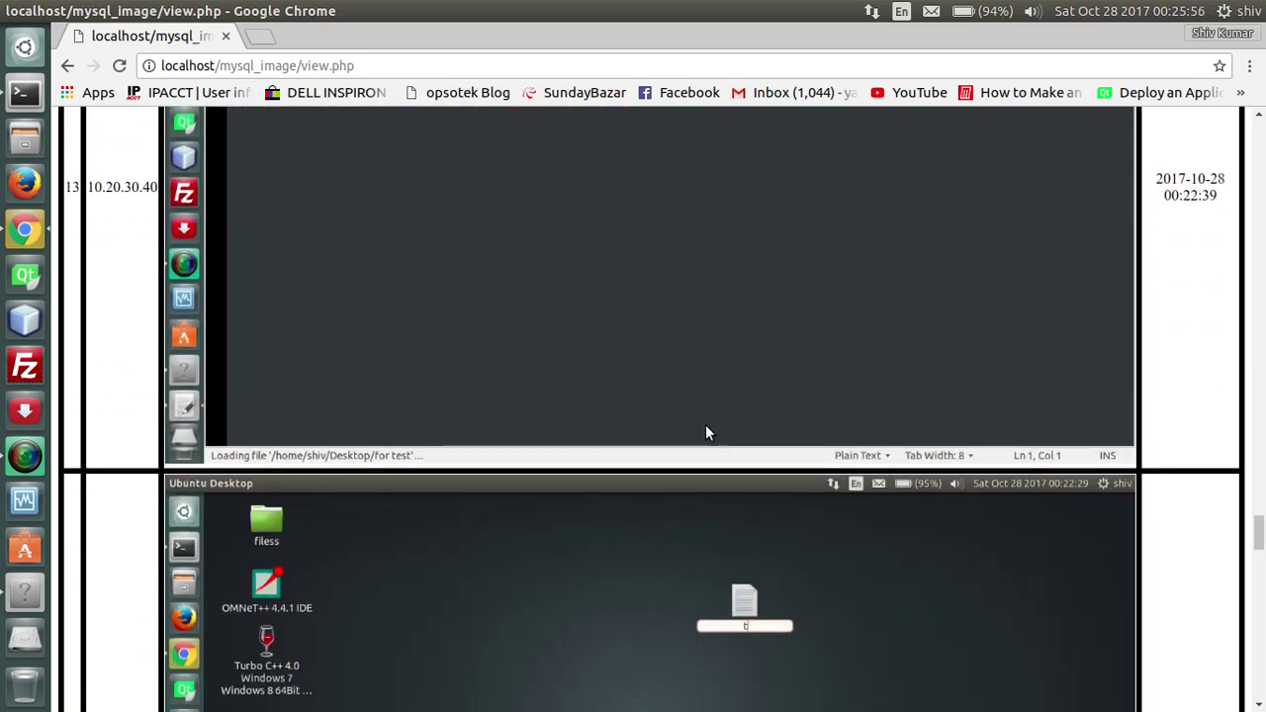
mouse_move(1258, 530)
mouse_down()
mouse_move(1259, 512)
mouse_move(1259, 531)
mouse_up()
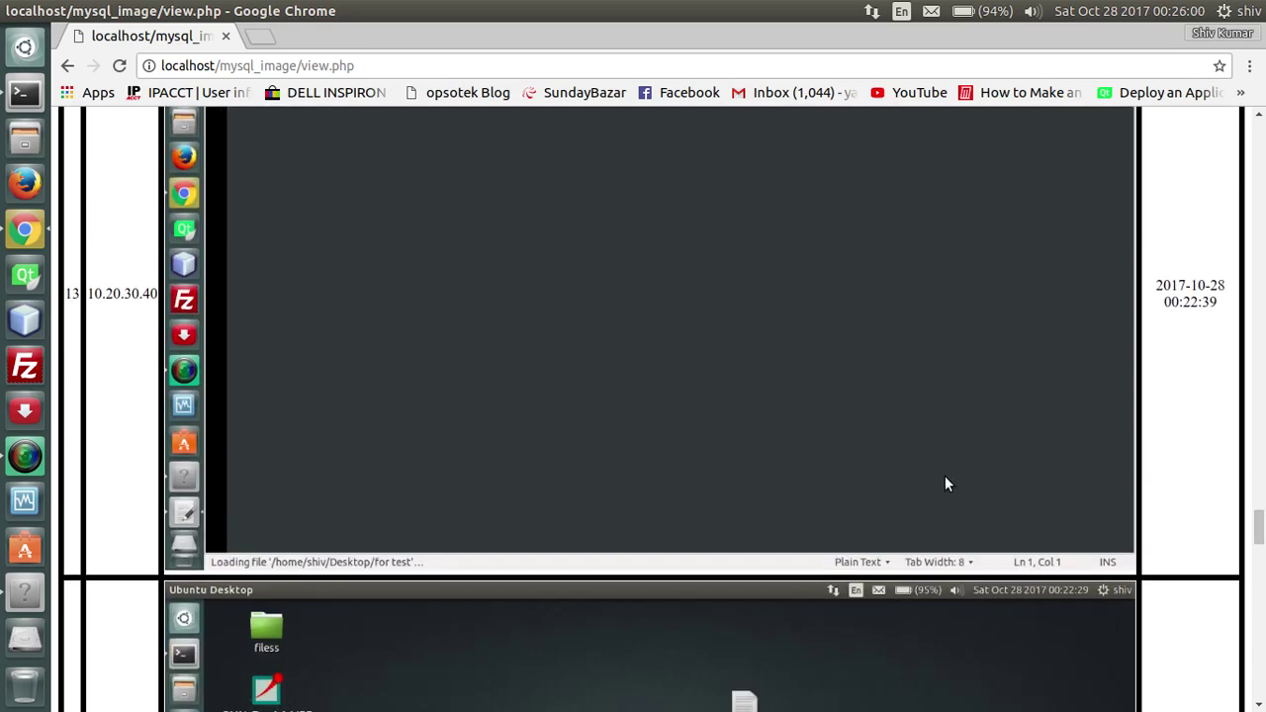
scroll(945, 483, down, 8)
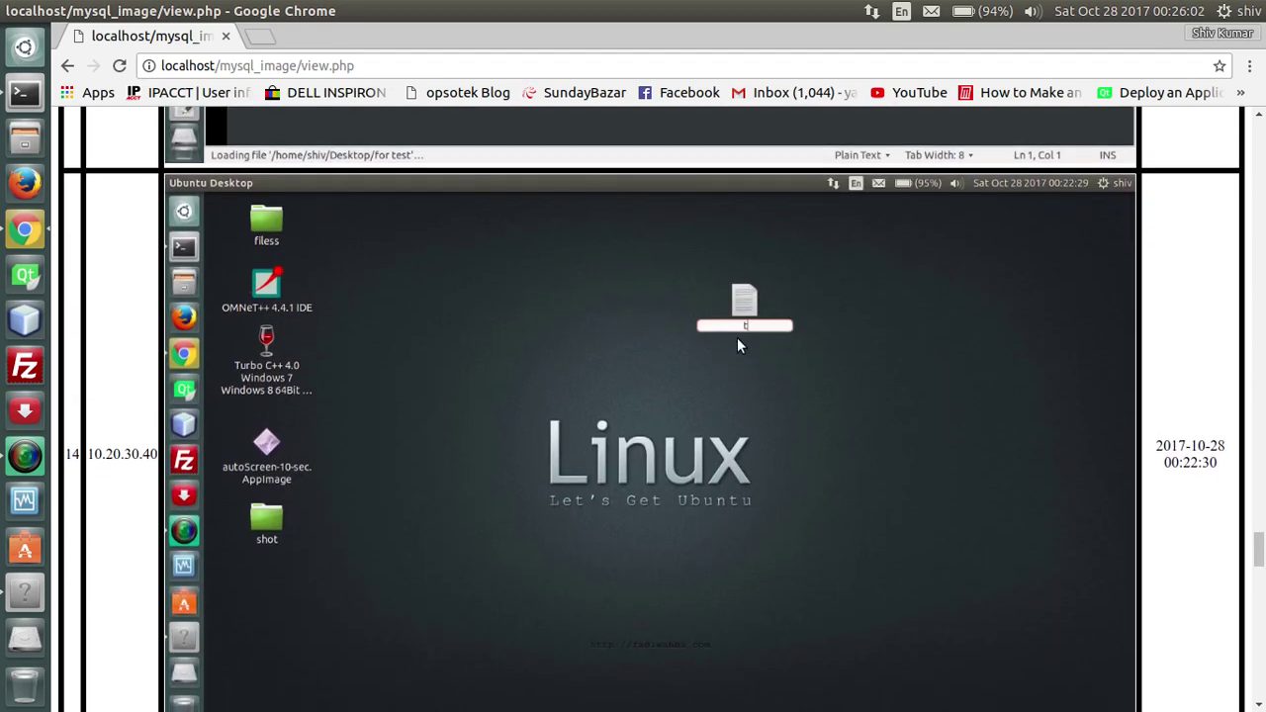
scroll(781, 335, down, 10)
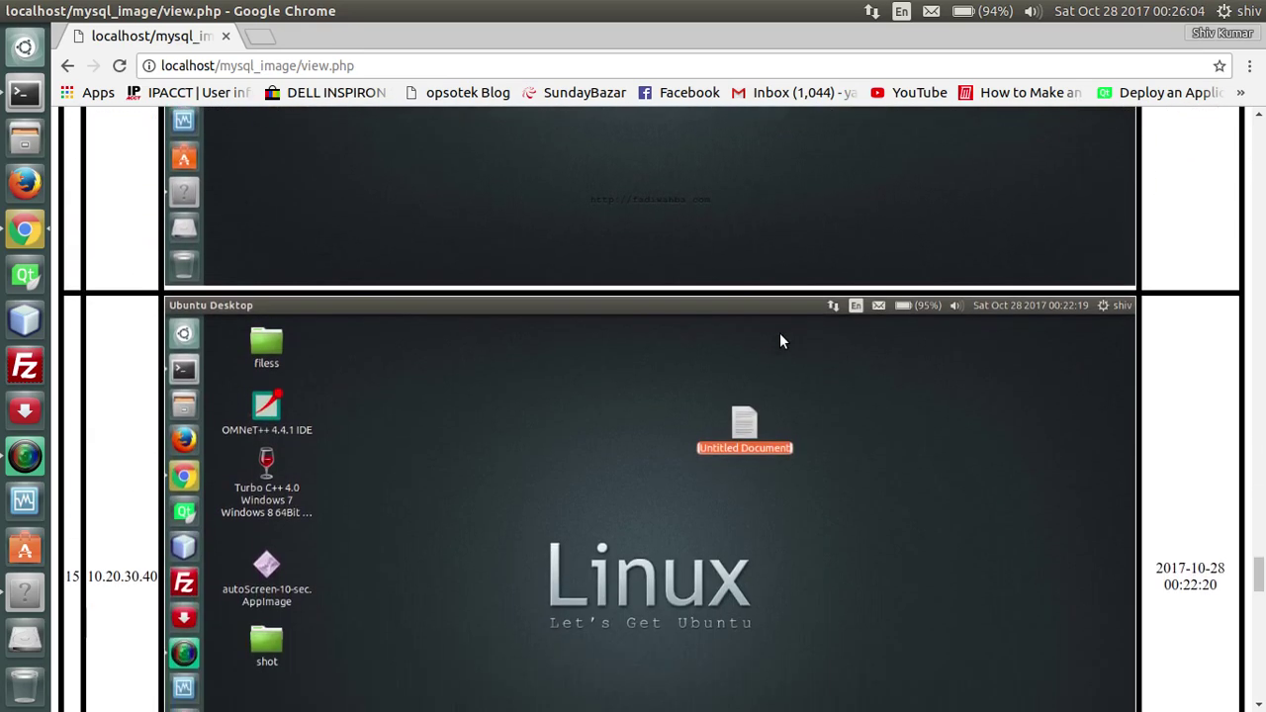
scroll(781, 341, down, 6)
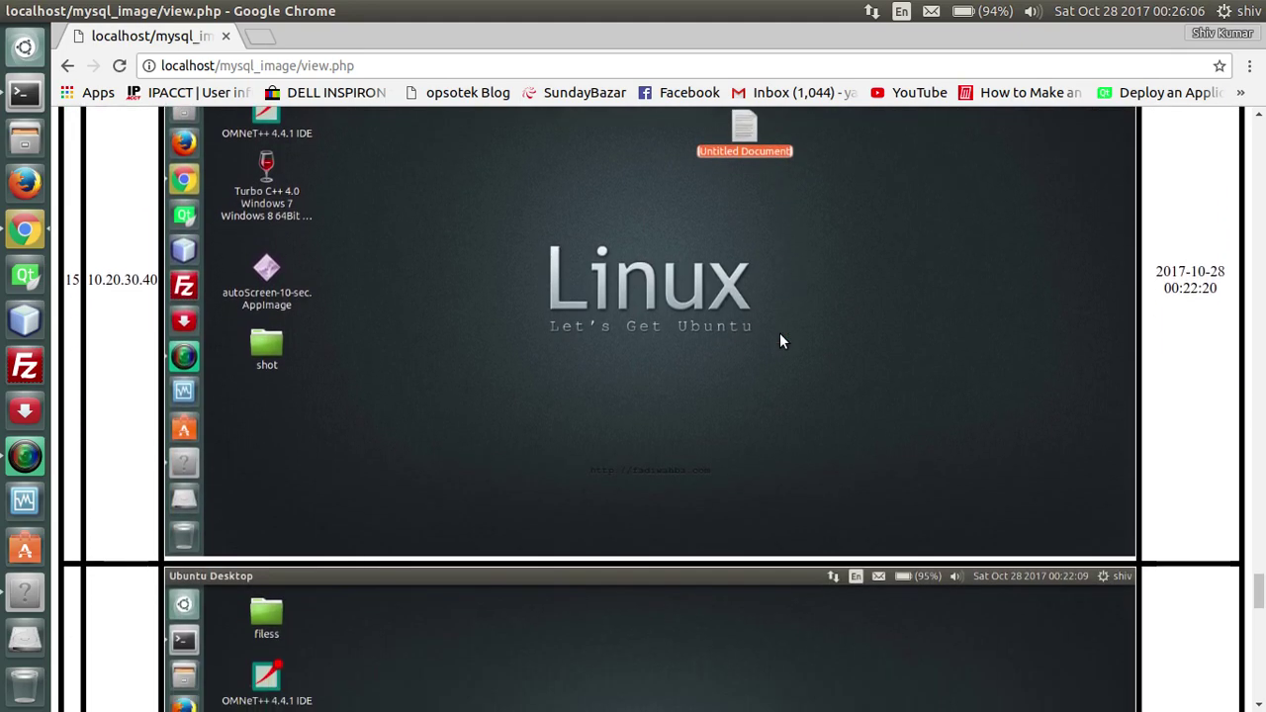
scroll(780, 341, down, 11)
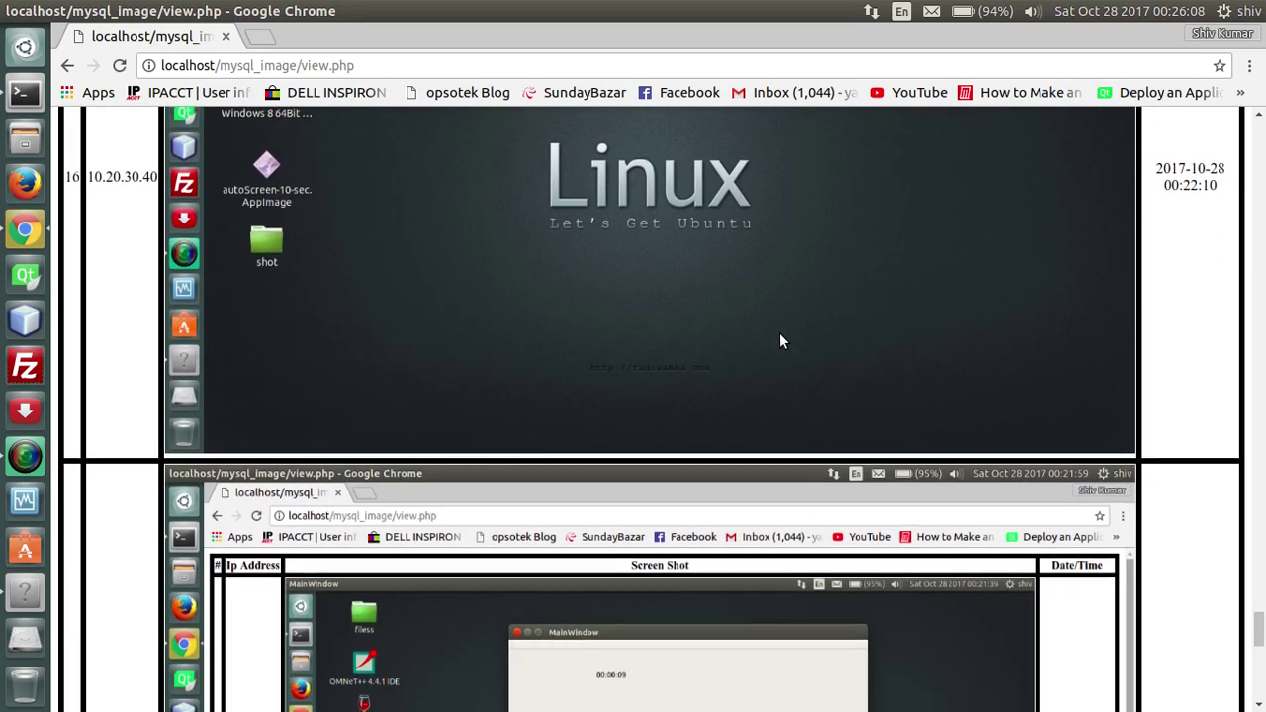
scroll(780, 341, down, 8)
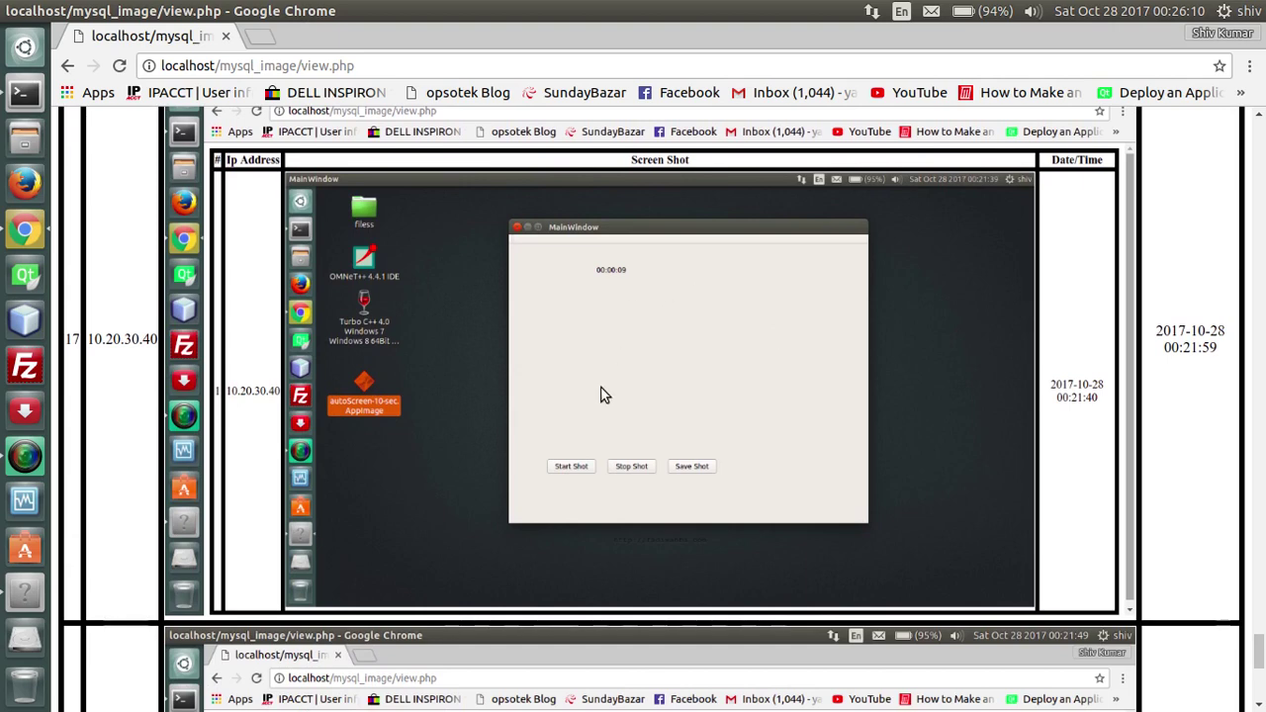
scroll(837, 469, down, 9)
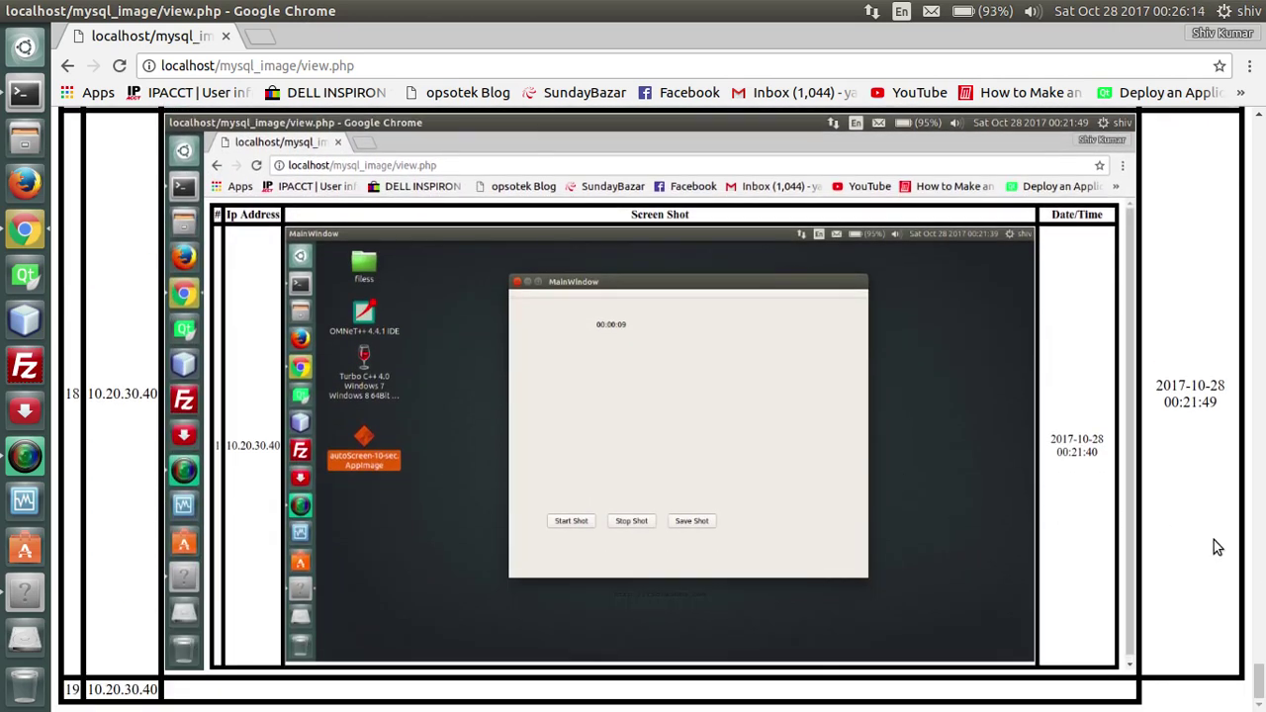
click(1259, 581)
drag(1259, 582, 1259, 127)
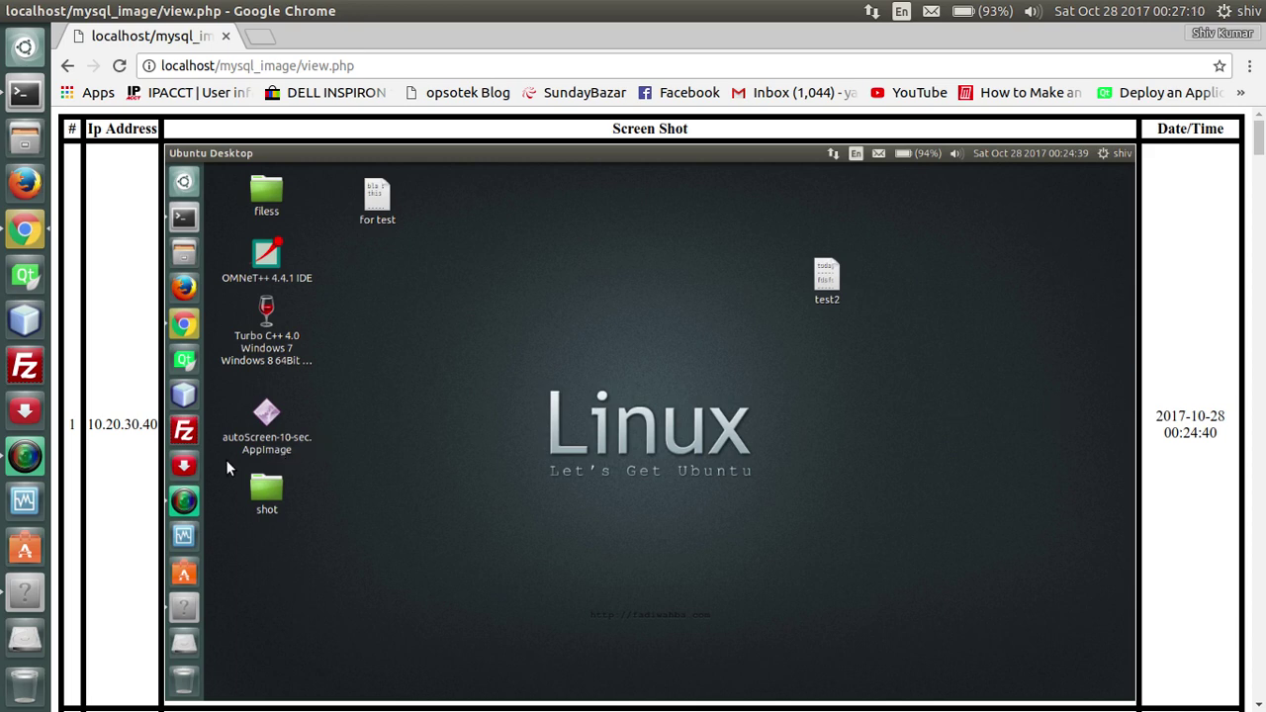
Step: Switch to the SimpleScreenRecorder window
click(24, 457)
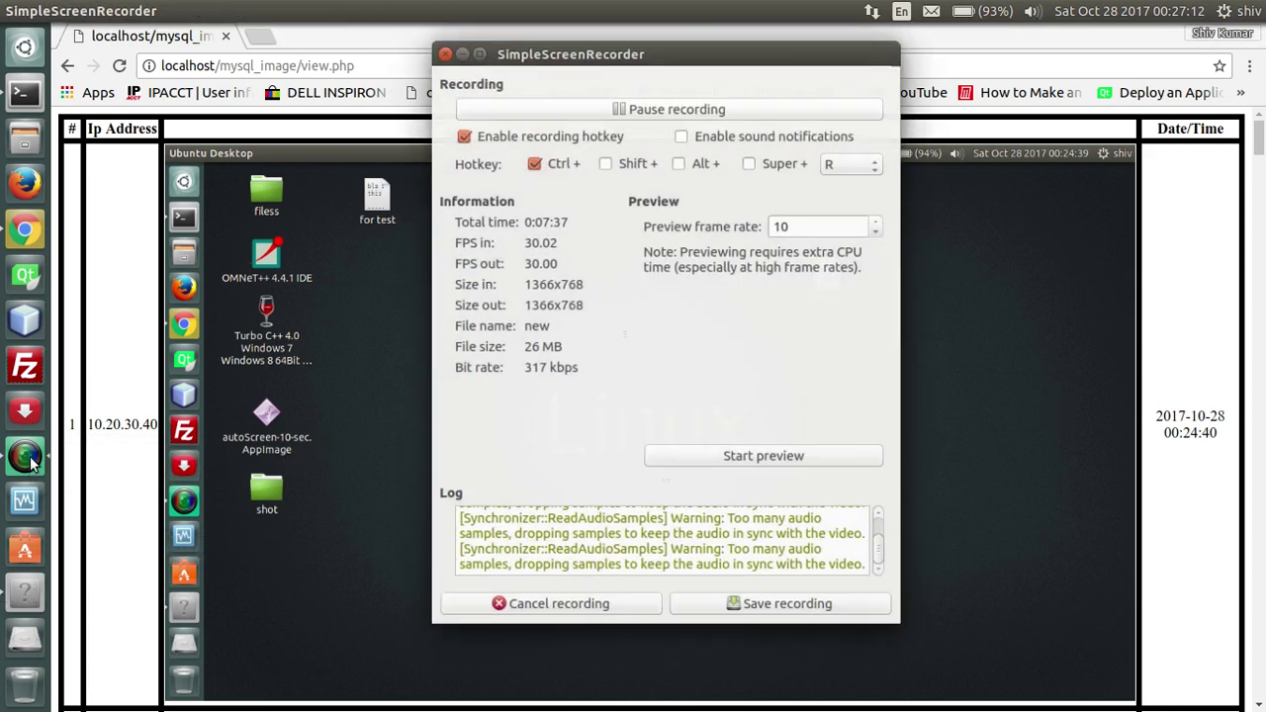